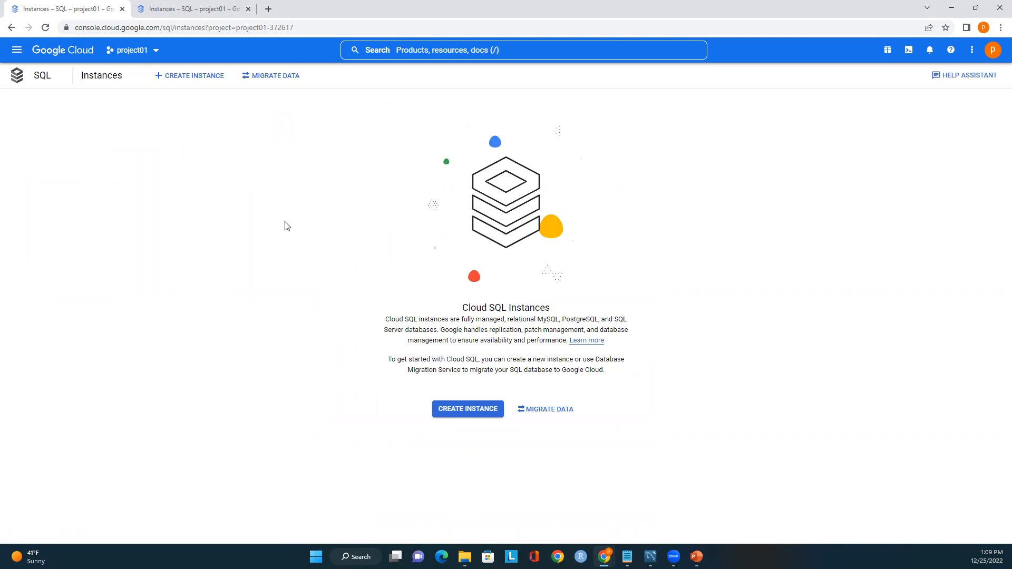
# - Start creating a MySQL Cloud SQL instance and set its instance ID to instancemysql01
pyautogui.click(198, 81)
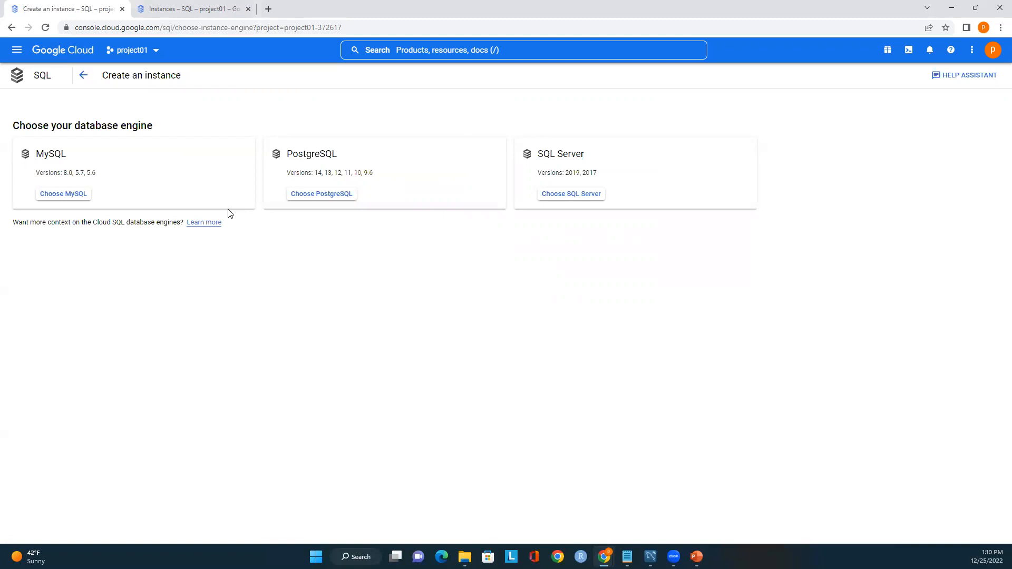
pyautogui.click(76, 198)
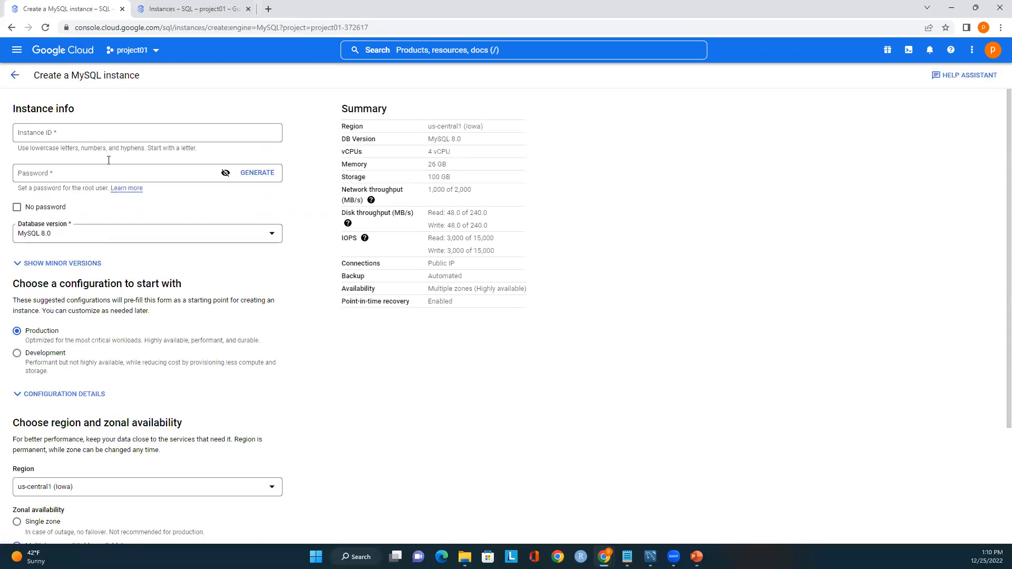
pyautogui.click(95, 135)
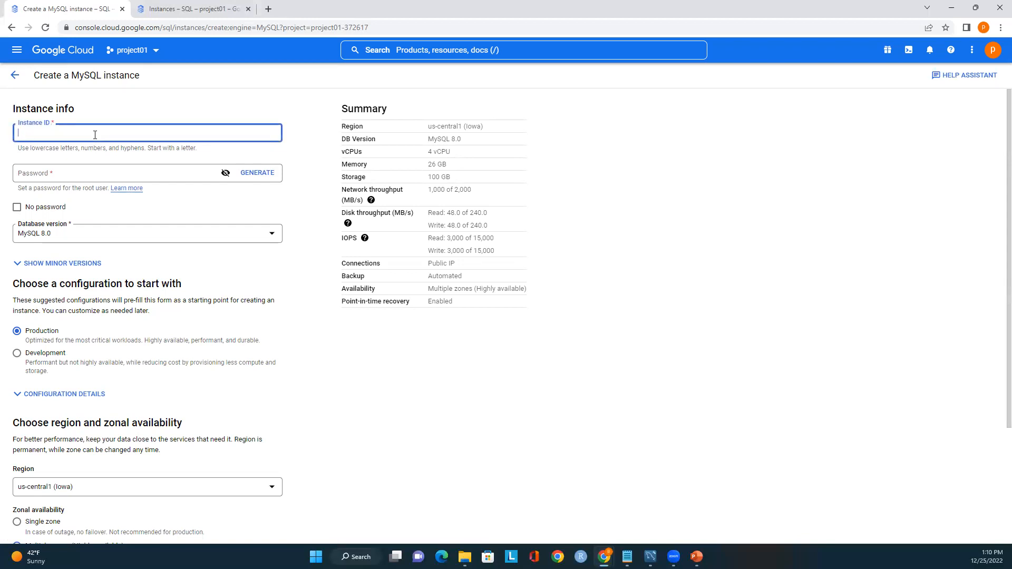
pyautogui.write('instancemysql01')
# - Enter the root user's password and select MySQL 8.0 as the database version
pyautogui.click(89, 169)
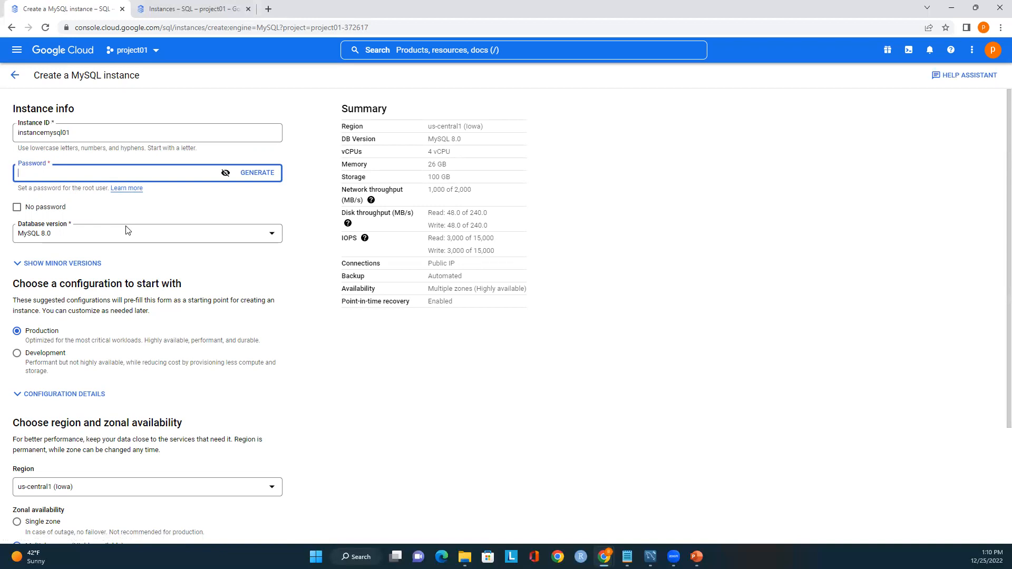
pyautogui.write('p')
pyautogui.write('•••••••••')
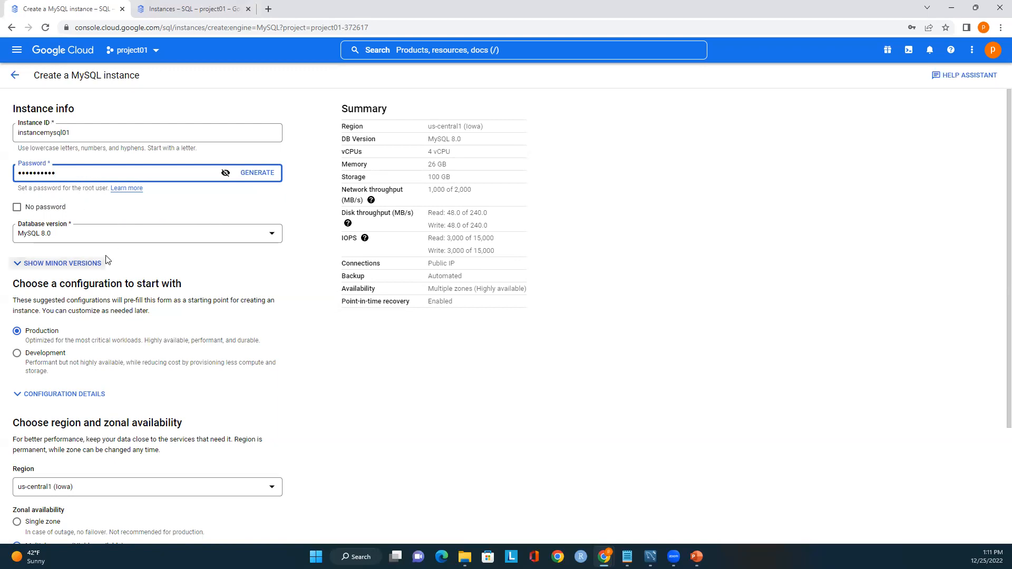
pyautogui.click(130, 238)
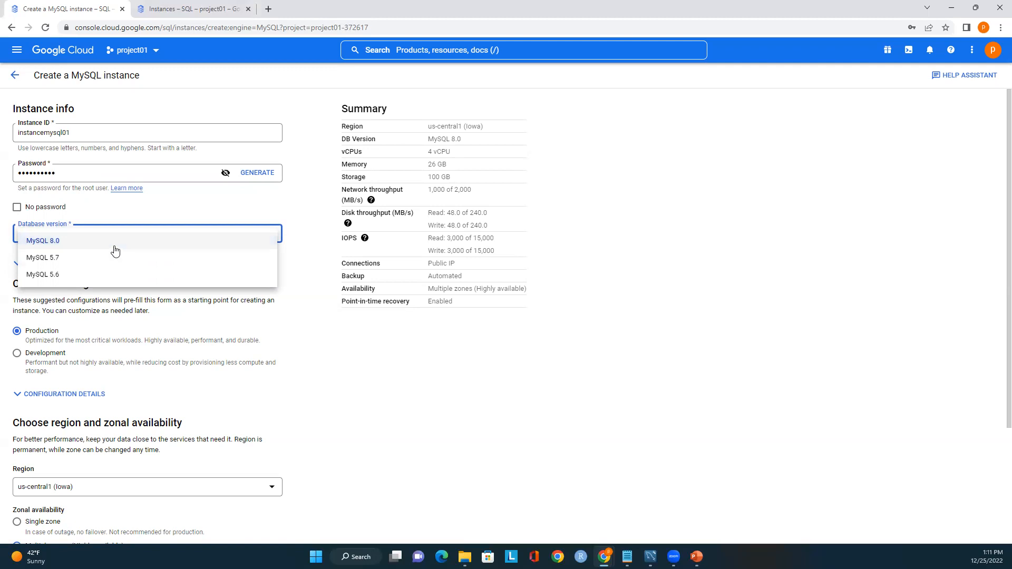
pyautogui.click(115, 246)
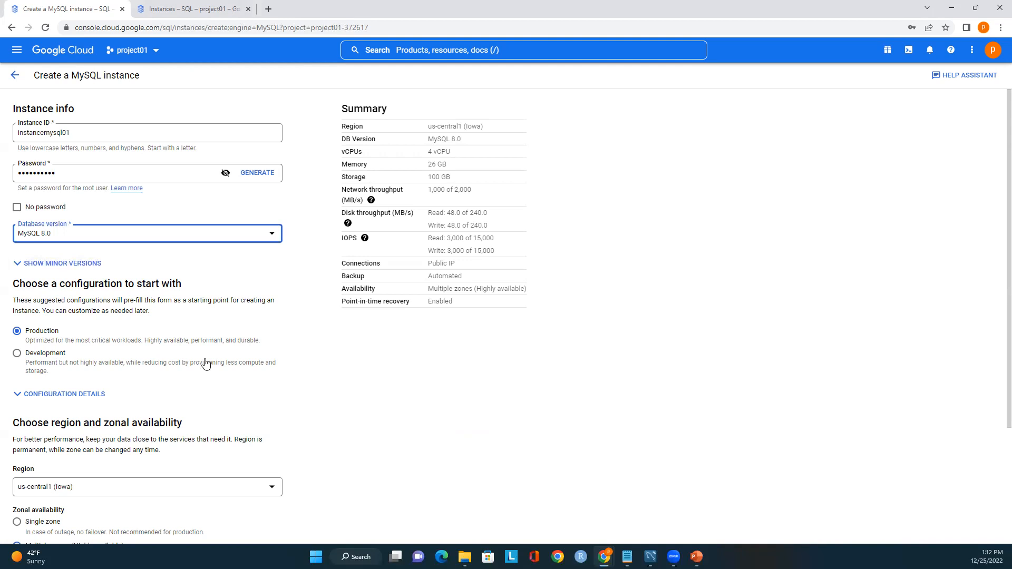
# - Choose the Development configuration and review its details against the Production configuration
pyautogui.click(18, 354)
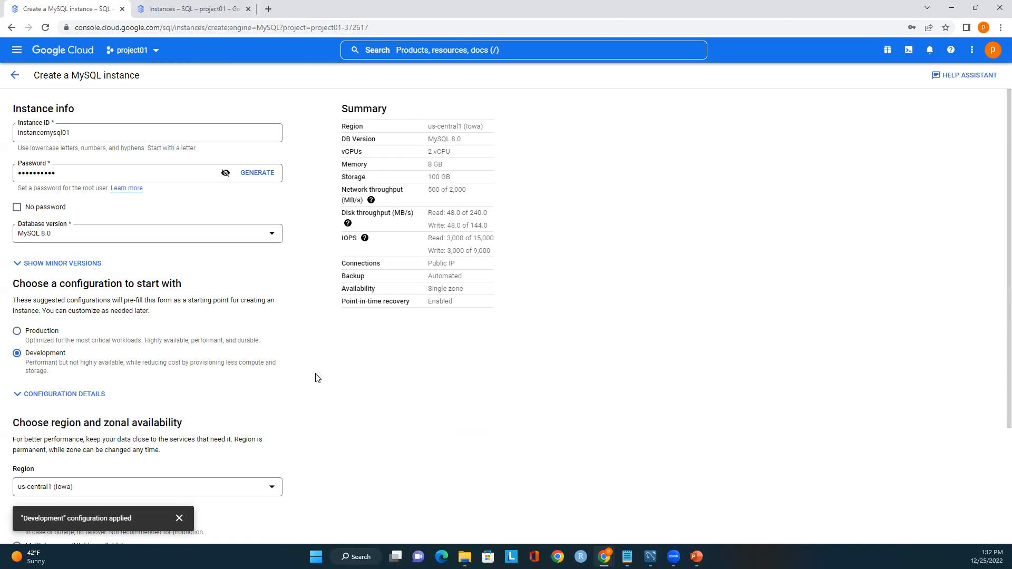
pyautogui.click(17, 400)
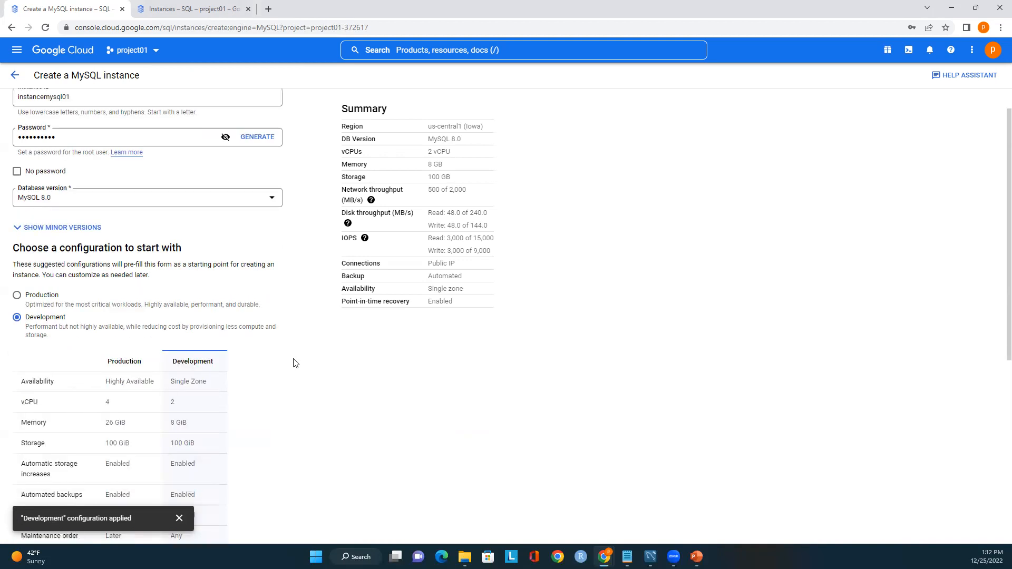
pyautogui.scroll(-2, 324, 429)
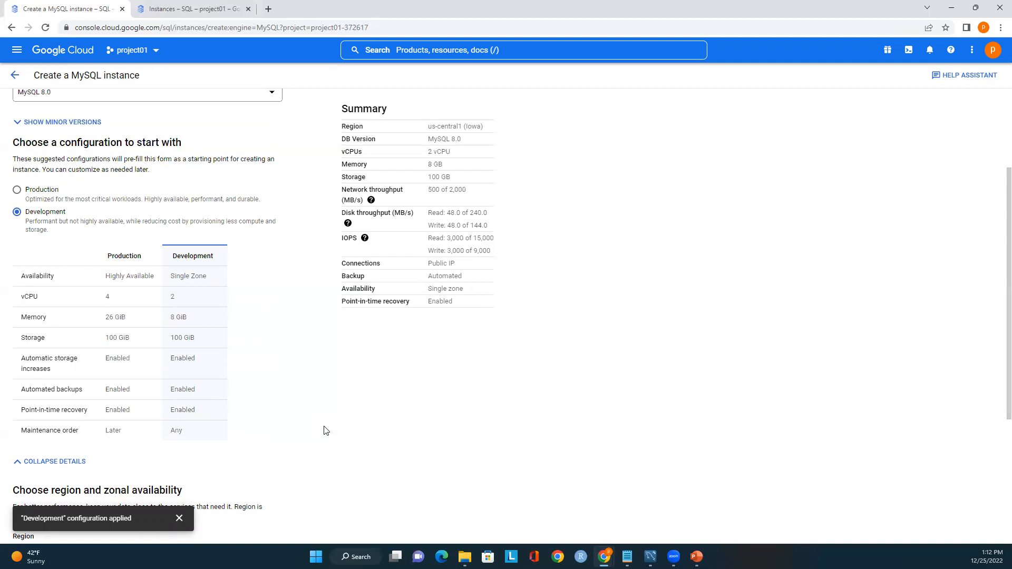
pyautogui.scroll(-2, 327, 428)
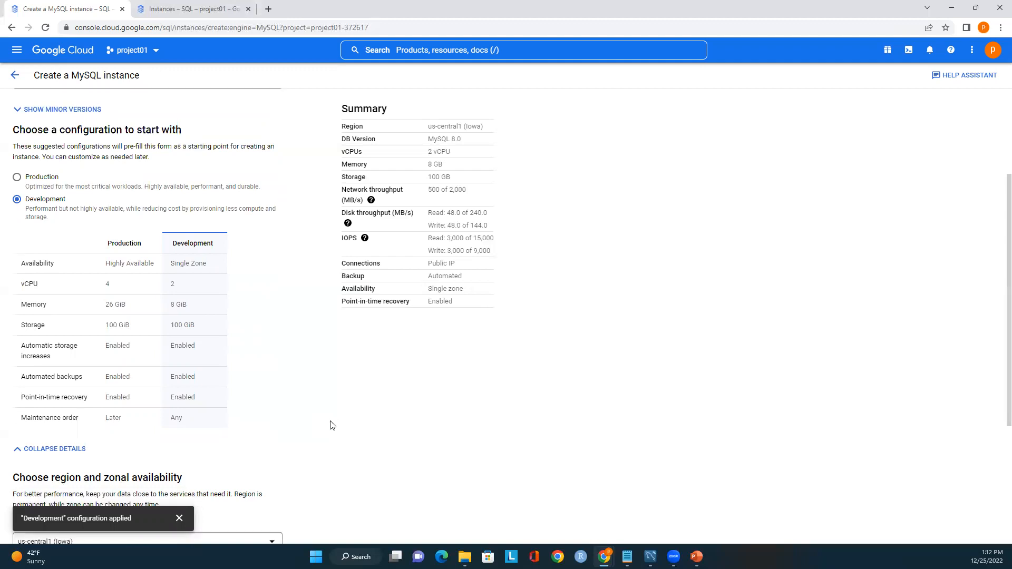
pyautogui.scroll(-1, 330, 427)
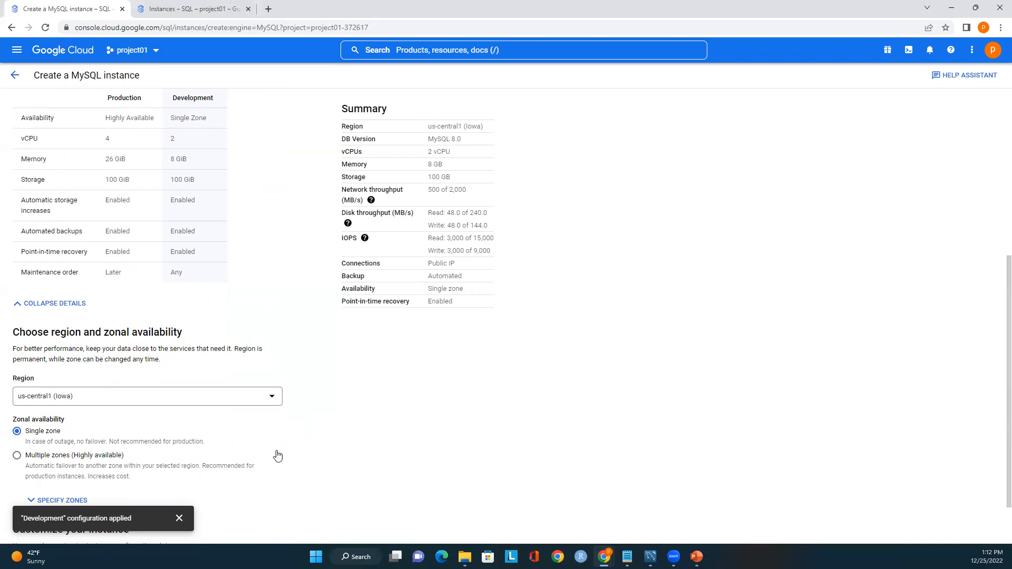
# - Set the instance's region to us-east1 (South Carolina)
pyautogui.click(270, 400)
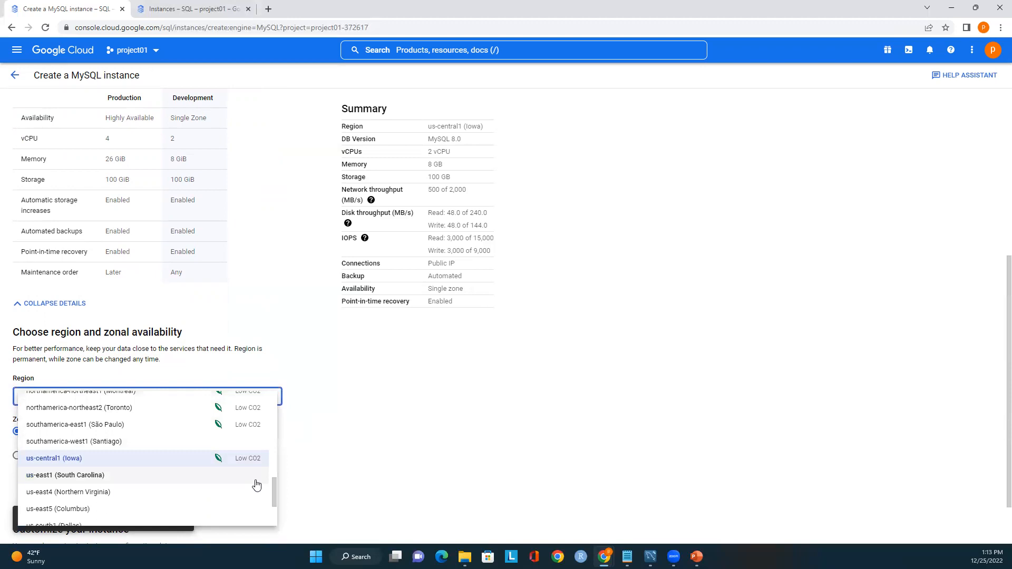
pyautogui.scroll(-1, 256, 484)
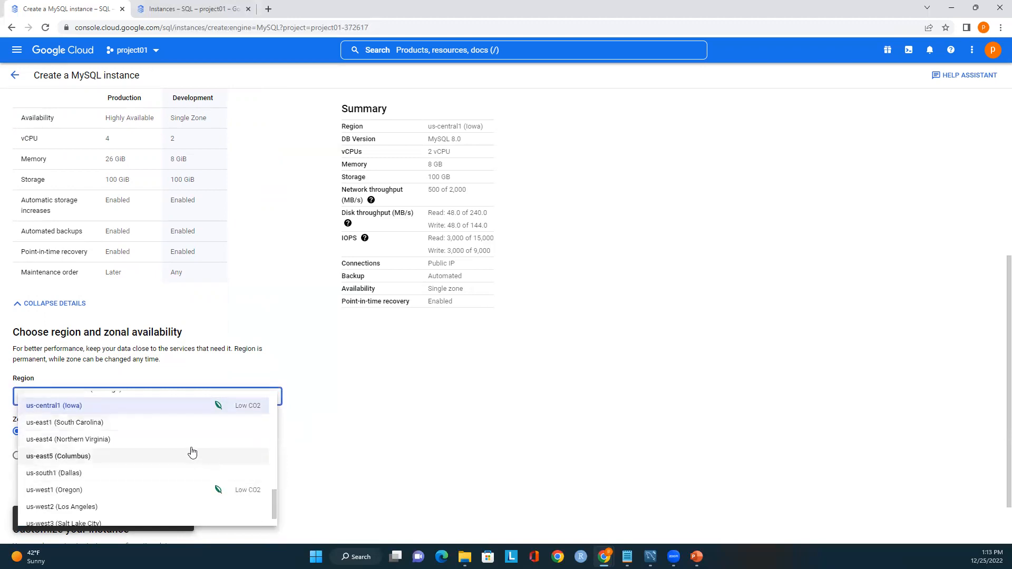
pyautogui.click(87, 424)
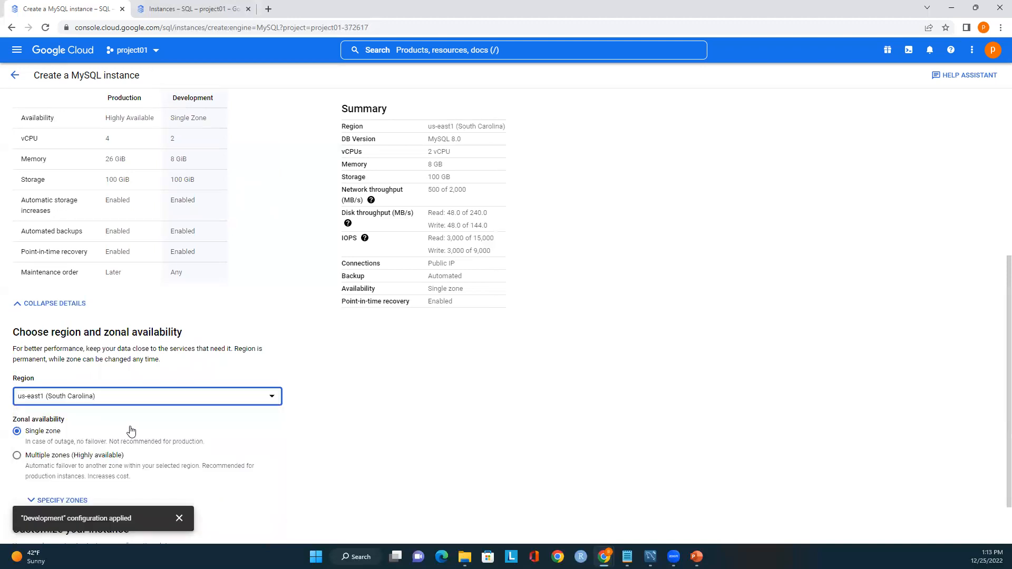
# - Show the zone options, try Multiple zones (Highly available), and return the zonal availability to Single zone
pyautogui.scroll(-1, 339, 424)
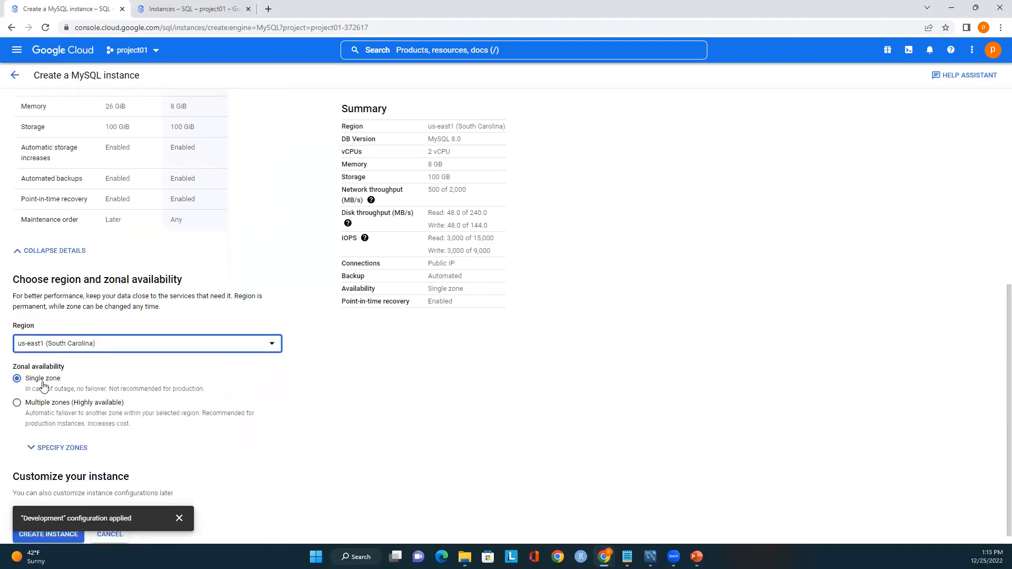
pyautogui.click(33, 449)
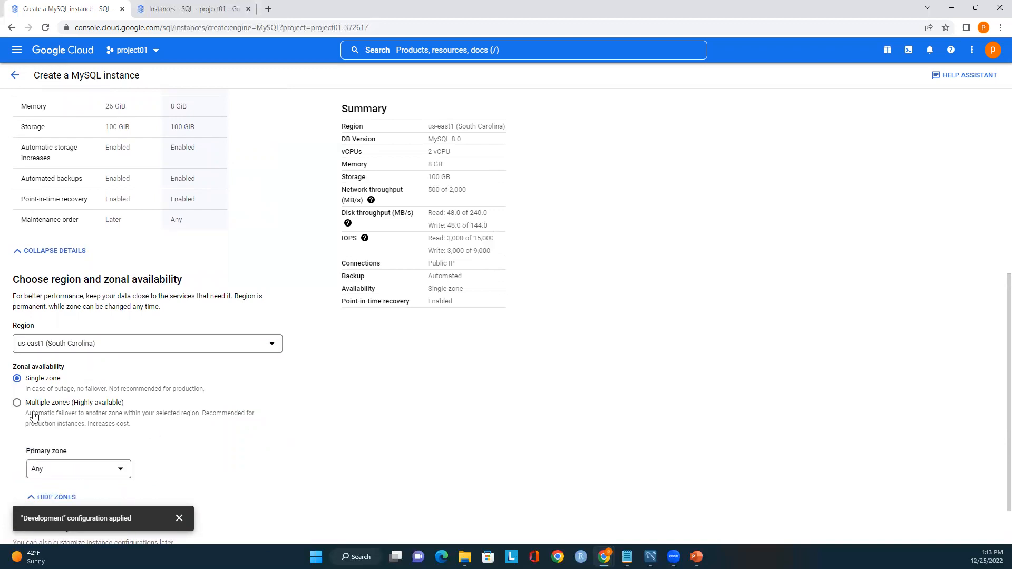
pyautogui.click(17, 405)
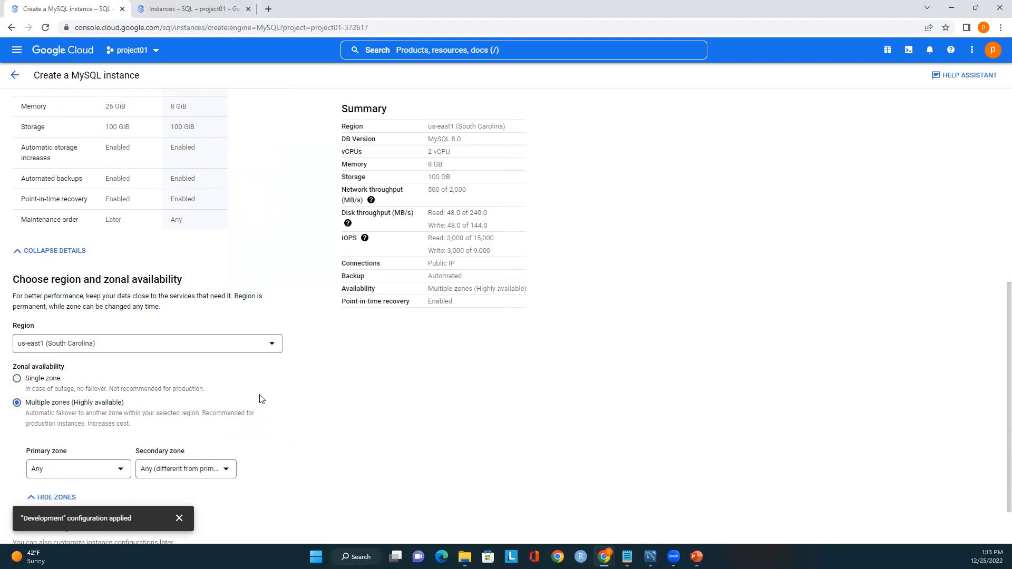
pyautogui.click(17, 379)
pyautogui.scroll(-1, 256, 396)
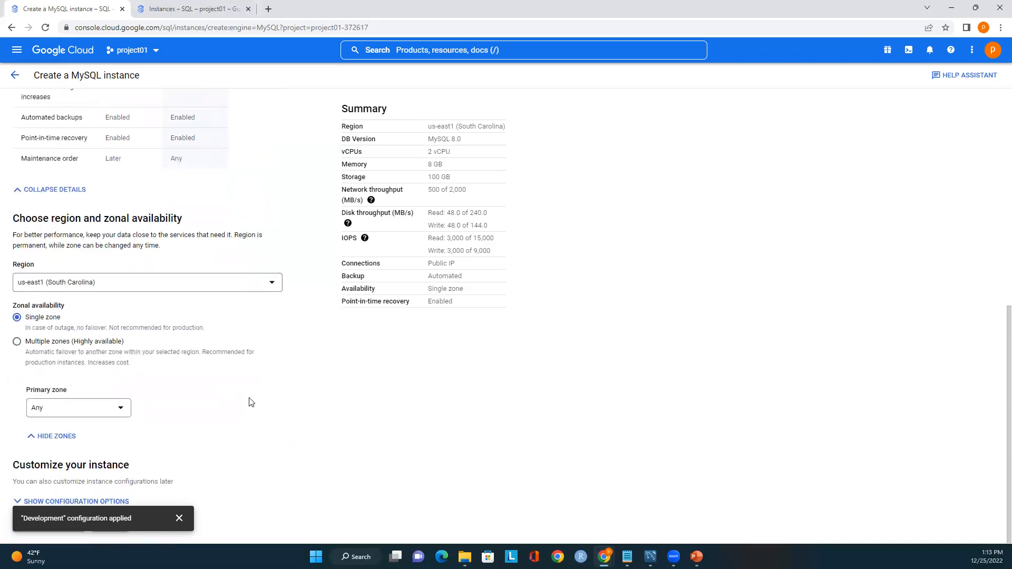
# - Customize the instance's machine type as High memory with a custom size of 2 vCPUs and 3.75 GB of memory
pyautogui.click(180, 518)
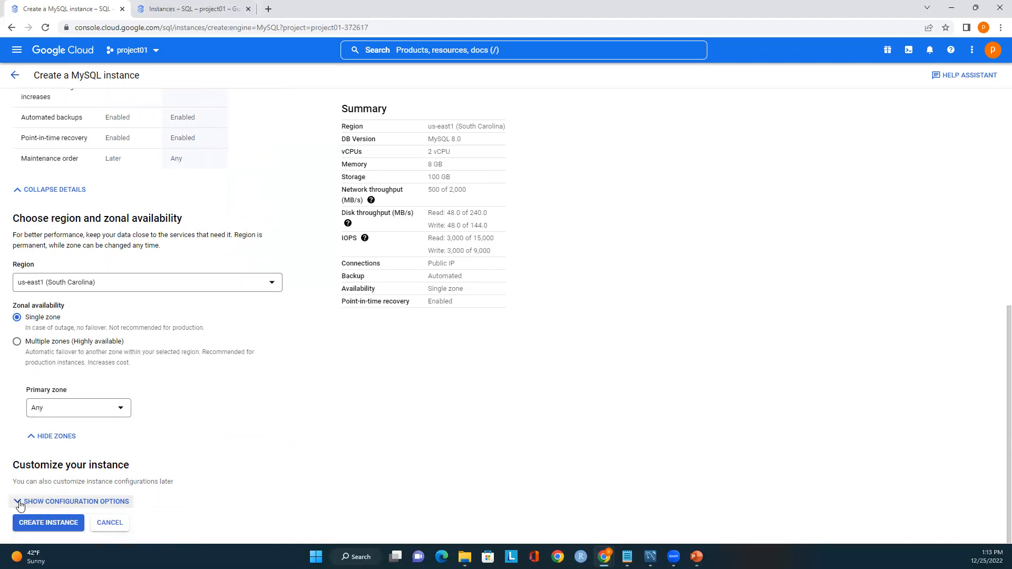
pyautogui.click(53, 501)
pyautogui.scroll(-3, 230, 417)
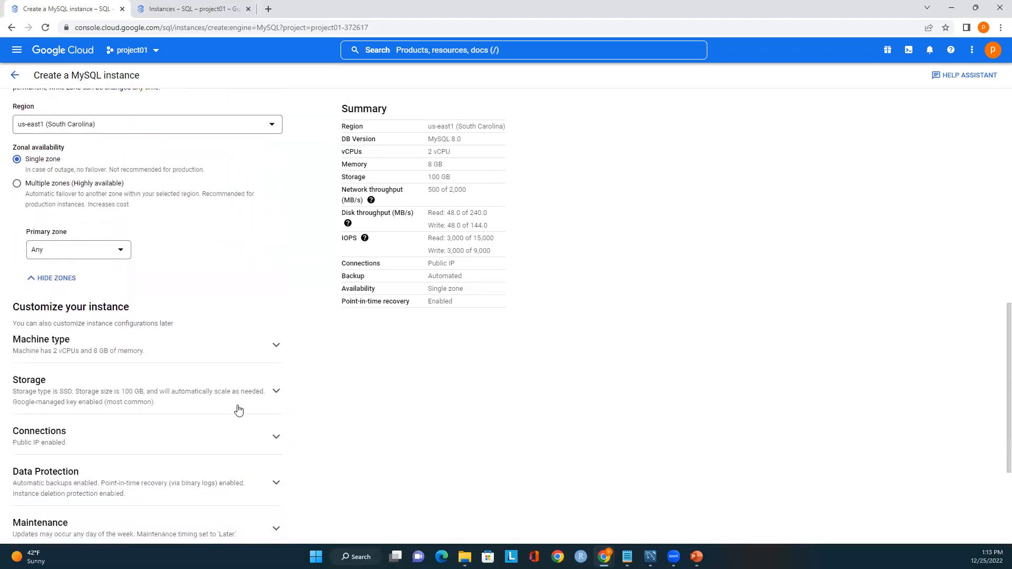
pyautogui.click(275, 345)
pyautogui.scroll(-2, 271, 380)
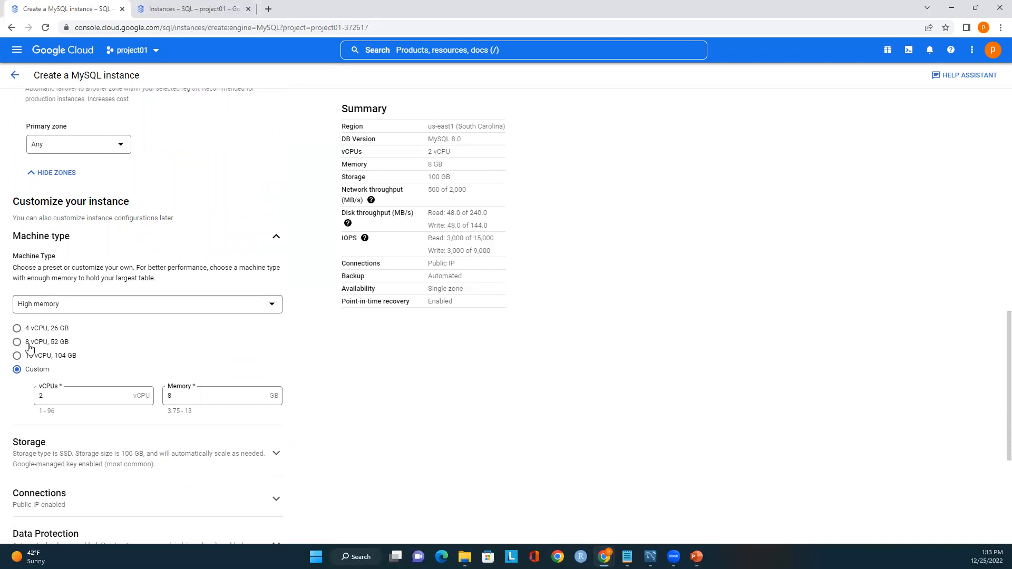
pyautogui.click(17, 329)
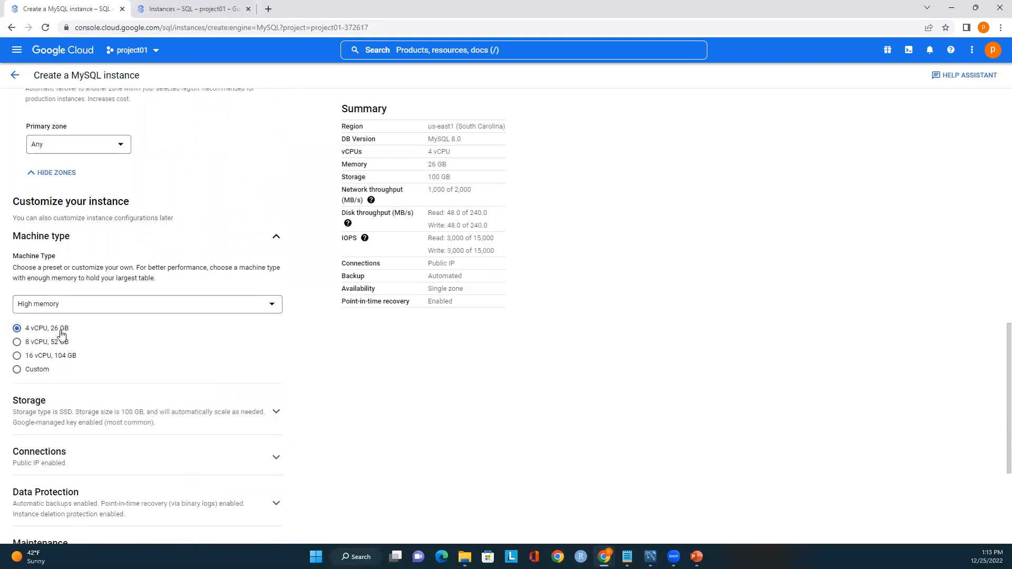
pyautogui.click(16, 371)
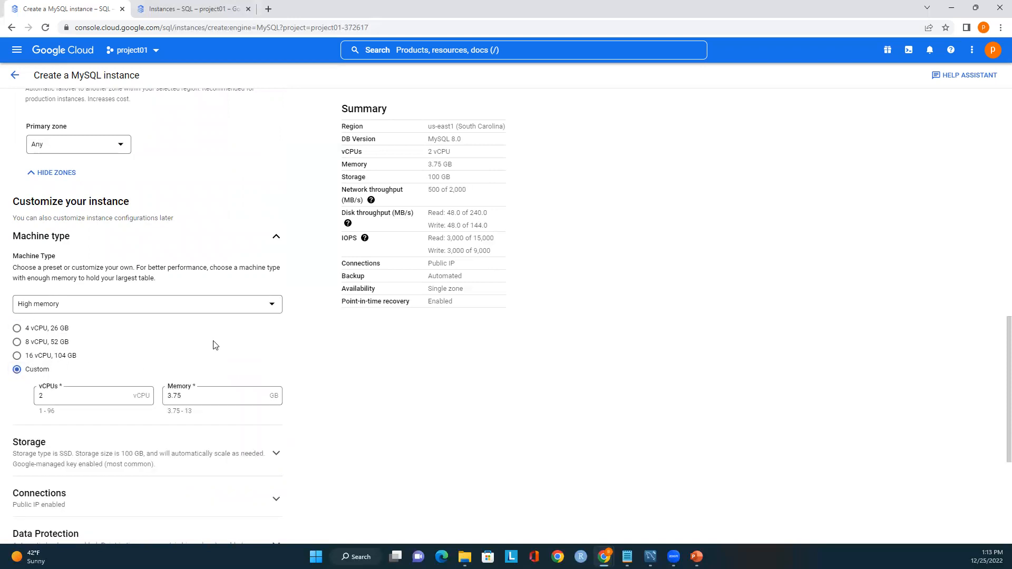
pyautogui.click(249, 308)
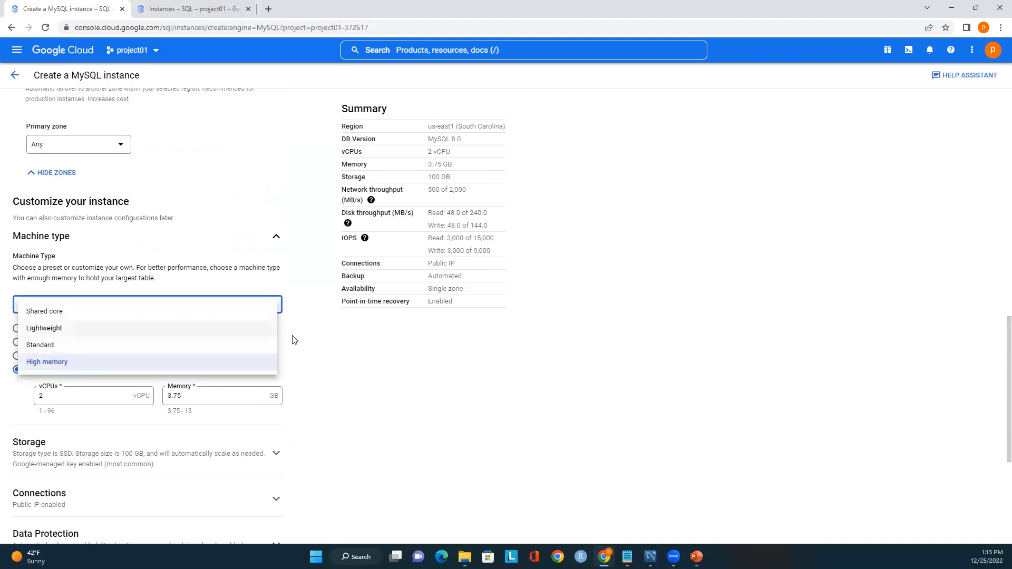
pyautogui.click(355, 341)
# - Review the storage settings, keeping SSD as the storage type and selecting a capacity of 100 GB
pyautogui.scroll(-1, 341, 346)
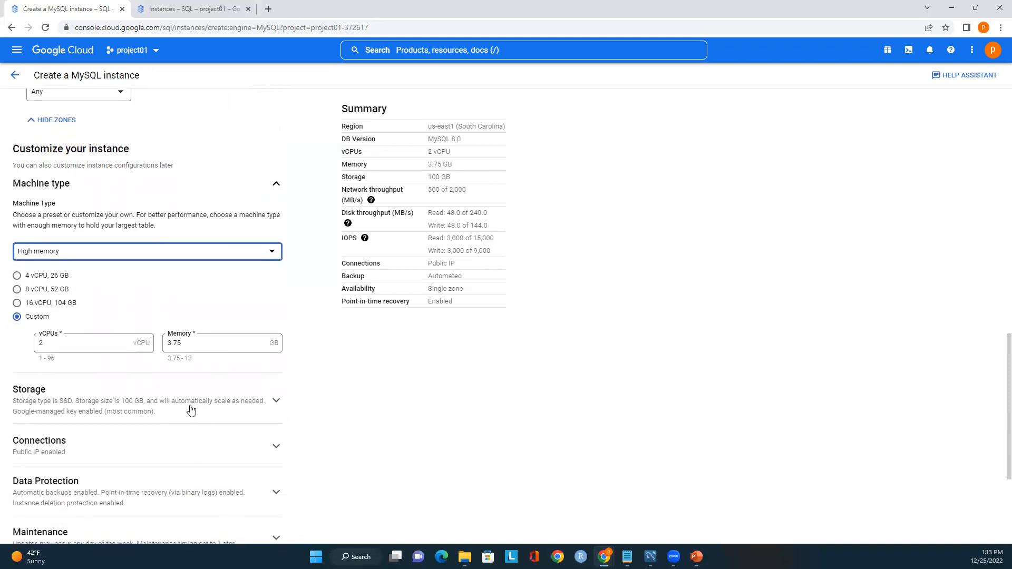
pyautogui.click(272, 402)
pyautogui.scroll(-2, 273, 403)
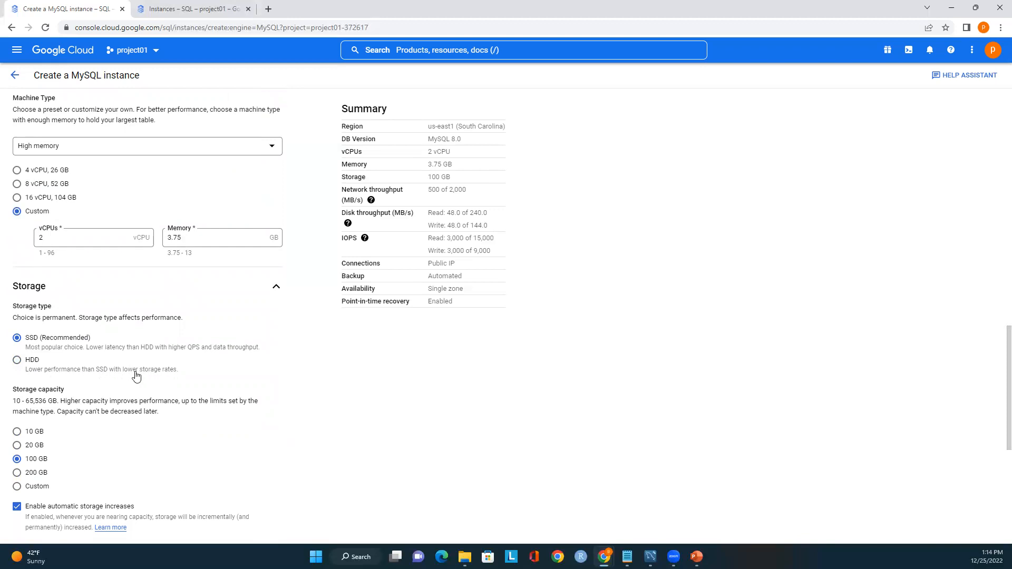
pyautogui.scroll(-1, 67, 355)
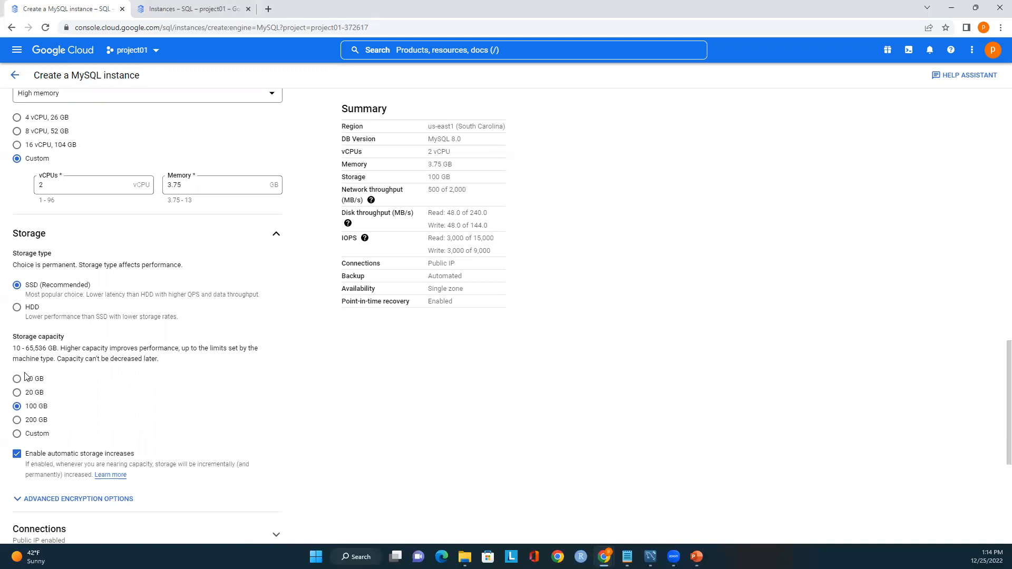
pyautogui.click(17, 406)
# - Expand the Connections settings and review the instance IP assignment and authorized networks options
pyautogui.scroll(-2, 308, 395)
pyautogui.scroll(-2, 306, 395)
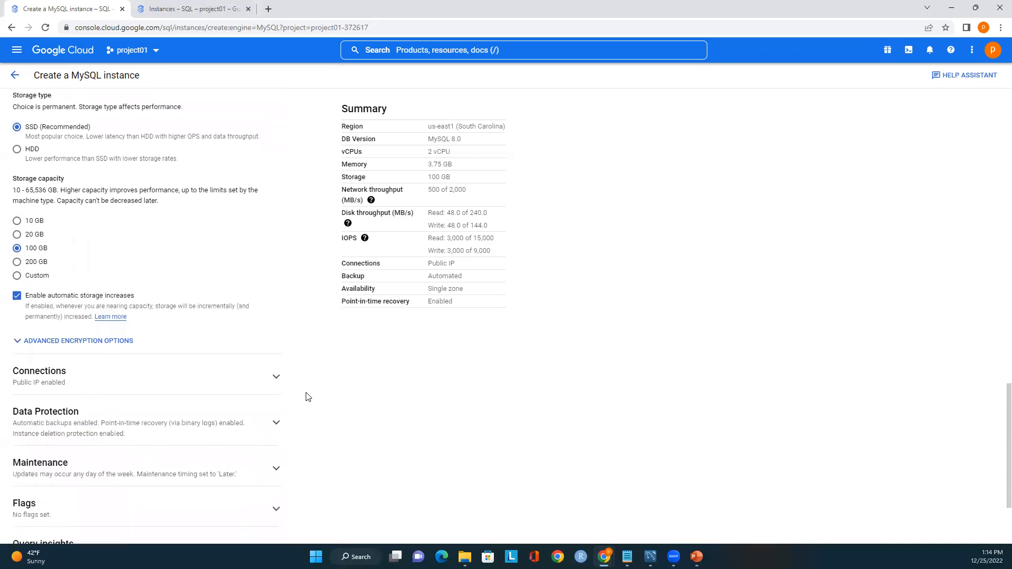
pyautogui.click(269, 327)
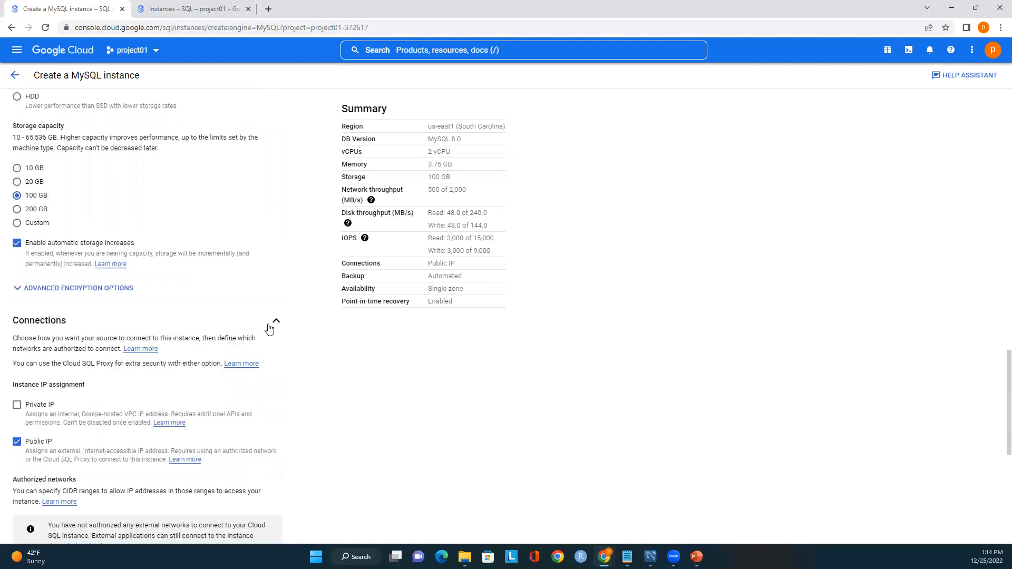
pyautogui.scroll(-1, 378, 363)
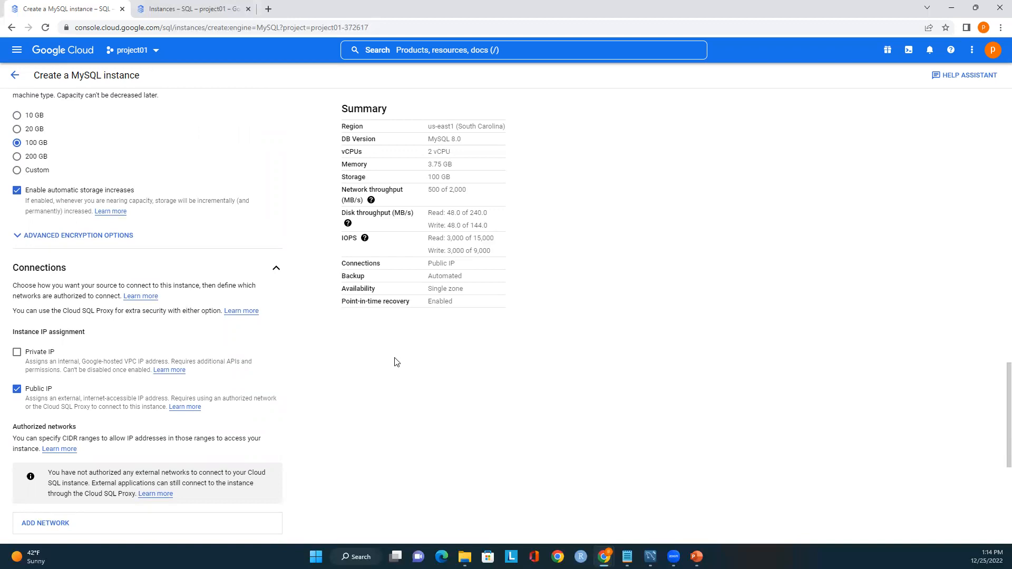
pyautogui.scroll(-1, 268, 452)
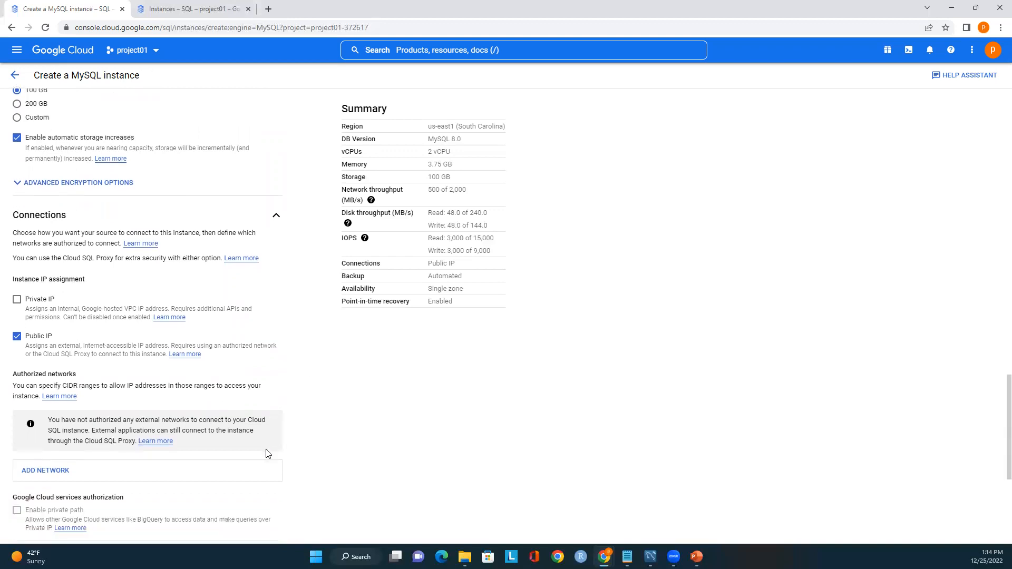
pyautogui.click(57, 481)
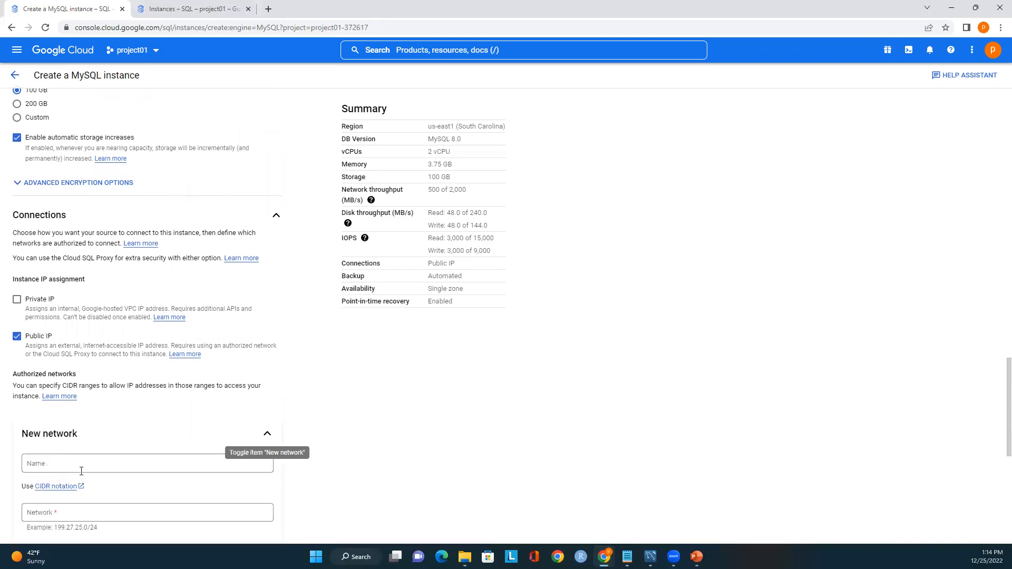
pyautogui.scroll(-1, 189, 461)
pyautogui.click(128, 414)
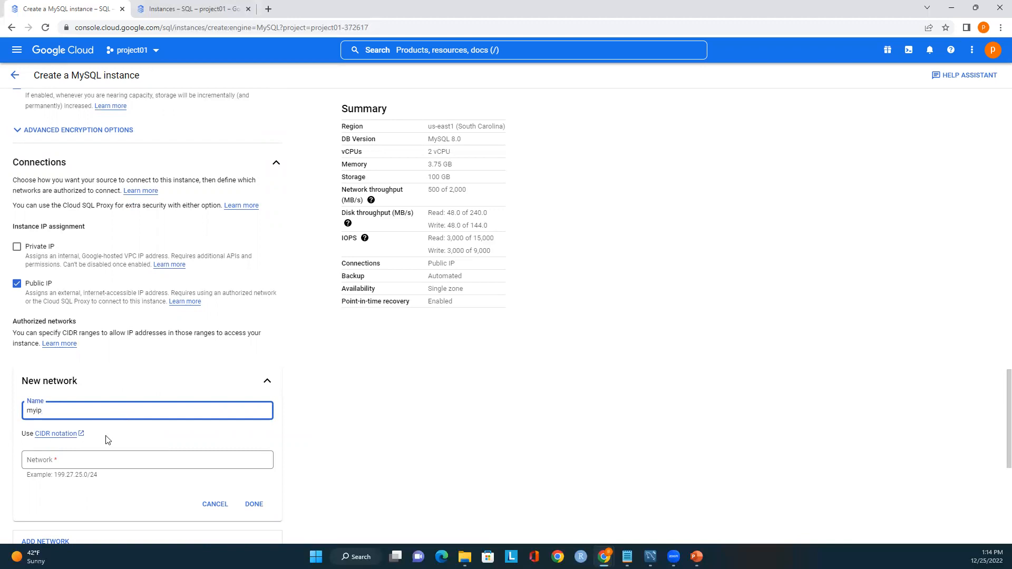
pyautogui.click(63, 460)
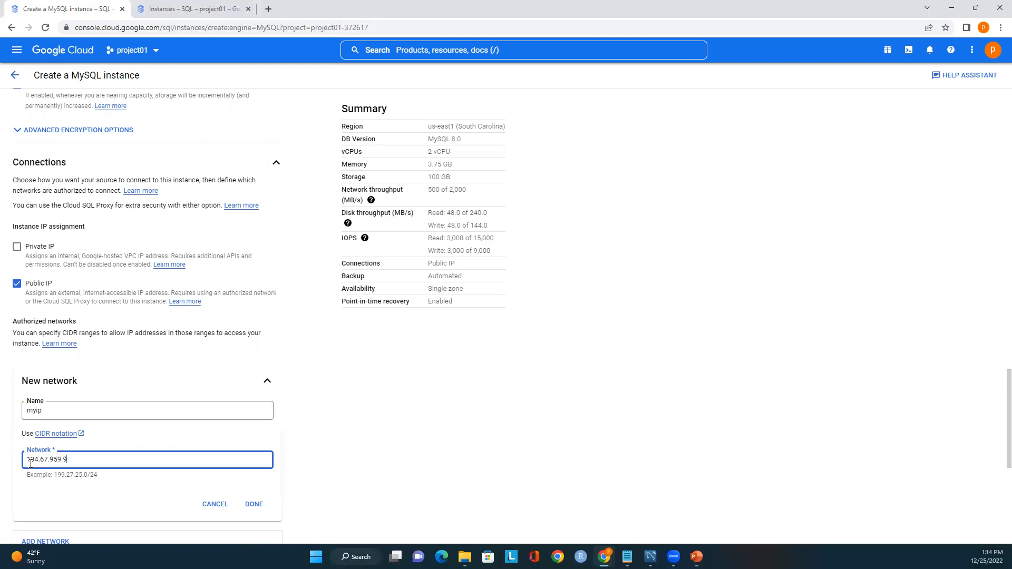
pyautogui.press('BackSpace')
pyautogui.press('BackSpace')
pyautogui.press('BackSpace')
pyautogui.press('BackSpace')
pyautogui.press('BackSpace')
pyautogui.press('BackSpace')
pyautogui.press('BackSpace')
pyautogui.press('BackSpace')
pyautogui.press('BackSpace')
pyautogui.press('BackSpace')
pyautogui.click(211, 503)
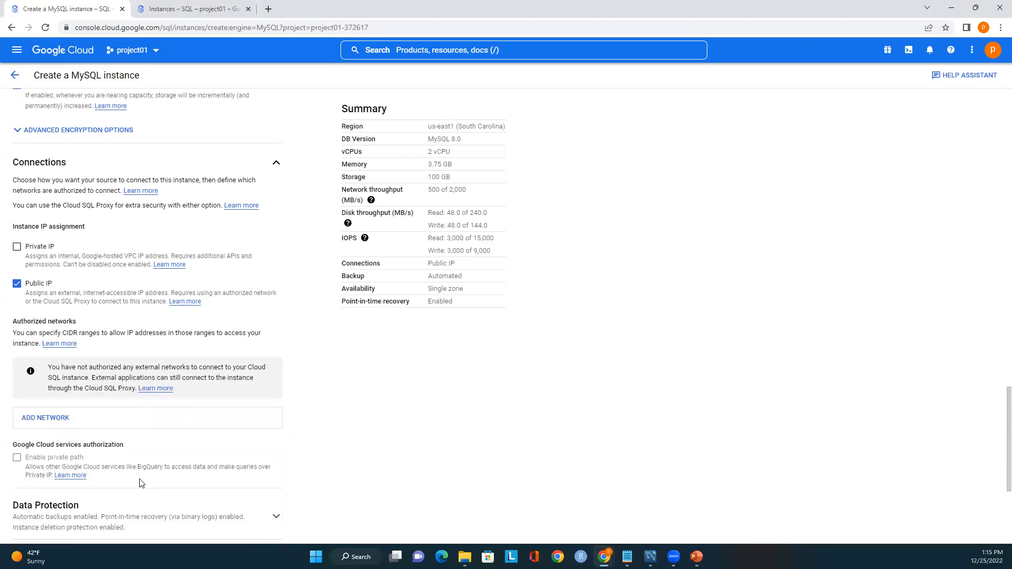
pyautogui.click(91, 418)
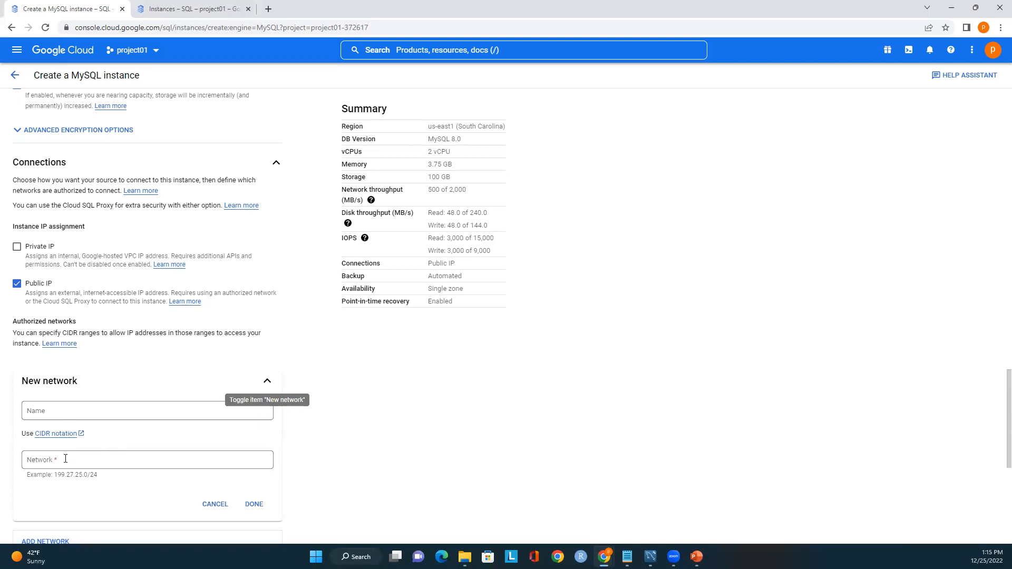
pyautogui.click(216, 506)
# - Review the Data Protection settings for backups and point-in-time recovery, switching deletion protection off and back on
pyautogui.scroll(-3, 368, 425)
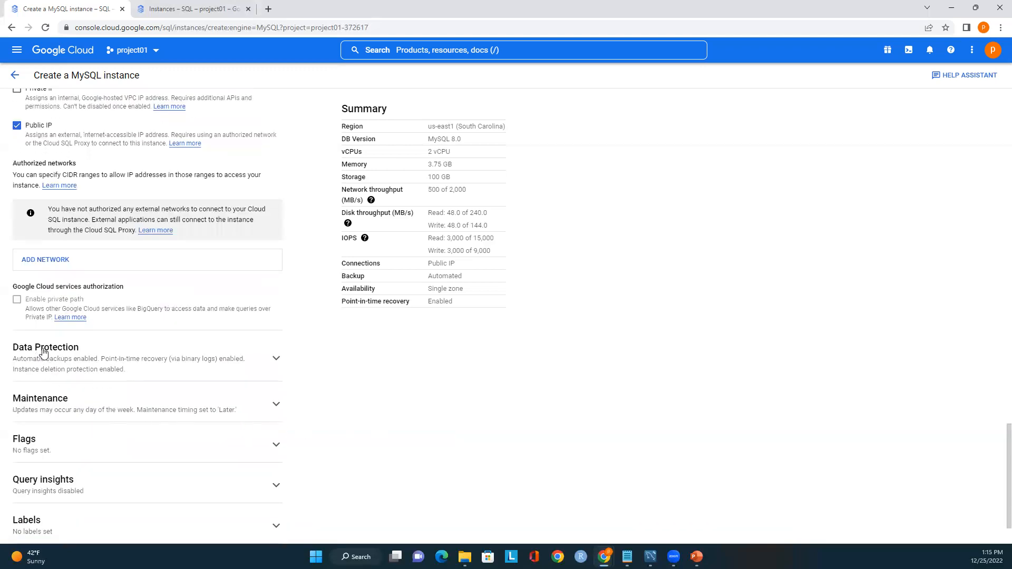
pyautogui.click(271, 362)
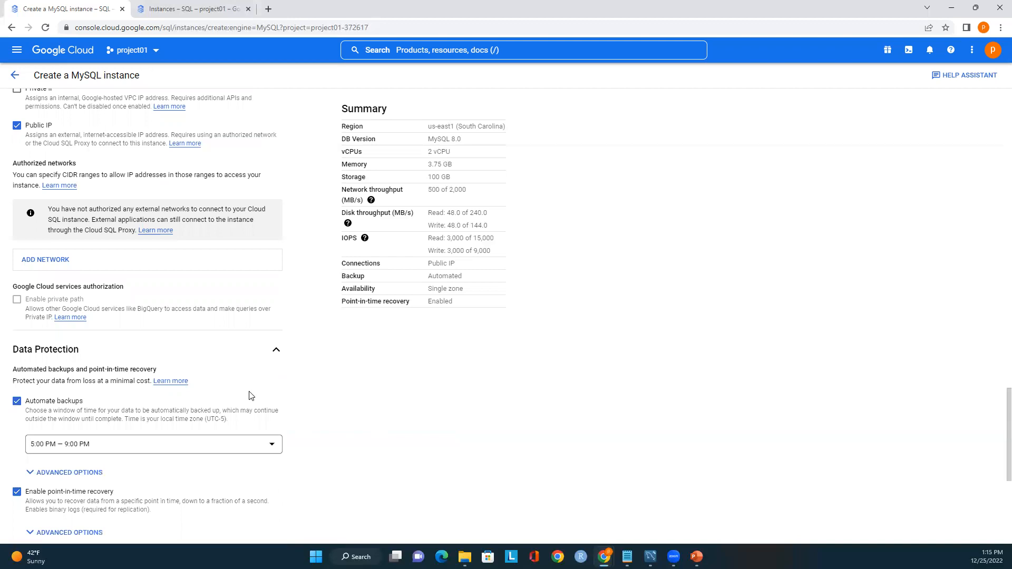
pyautogui.scroll(-2, 243, 363)
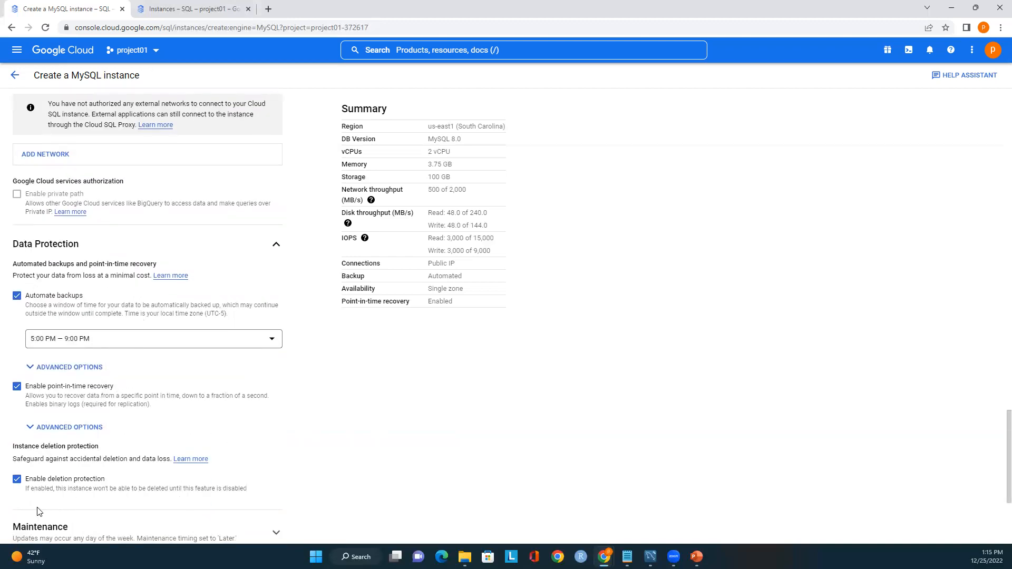
pyautogui.scroll(-2, 51, 482)
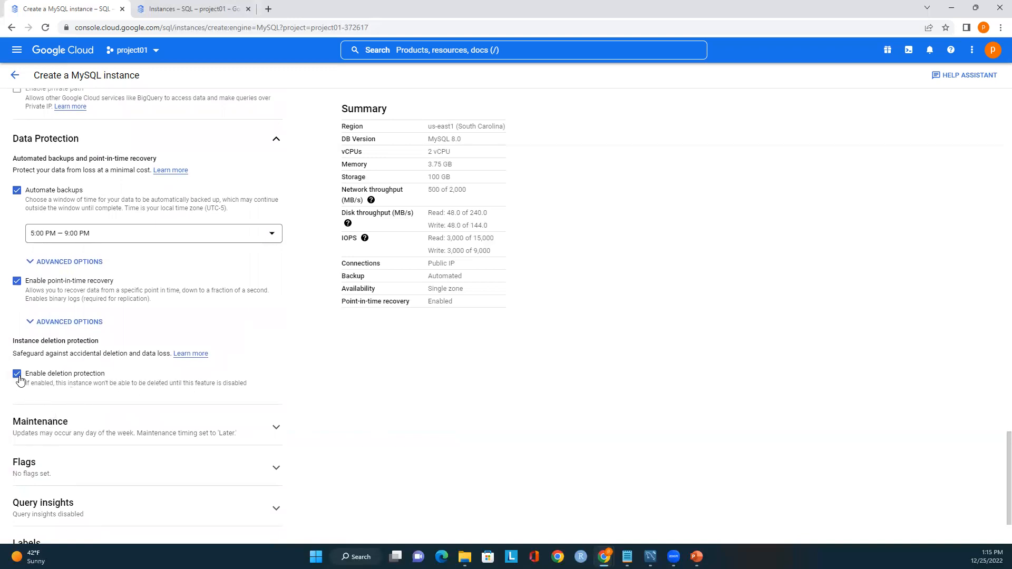
pyautogui.click(17, 375)
pyautogui.click(16, 374)
# - Expand the Maintenance settings and look through the order of update and maintenance window choices without changing them
pyautogui.click(277, 431)
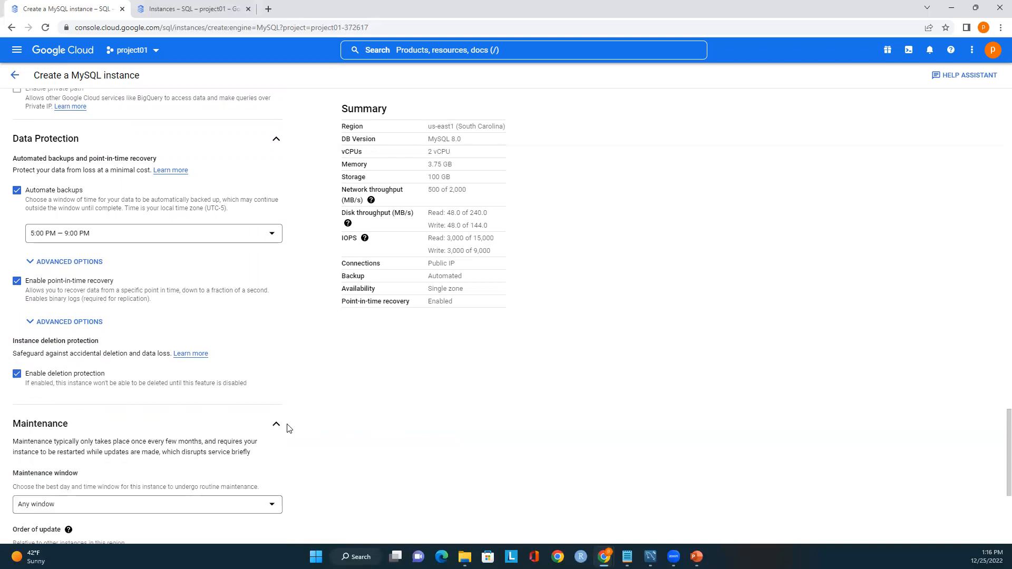
pyautogui.scroll(-2, 224, 432)
pyautogui.scroll(-2, 216, 409)
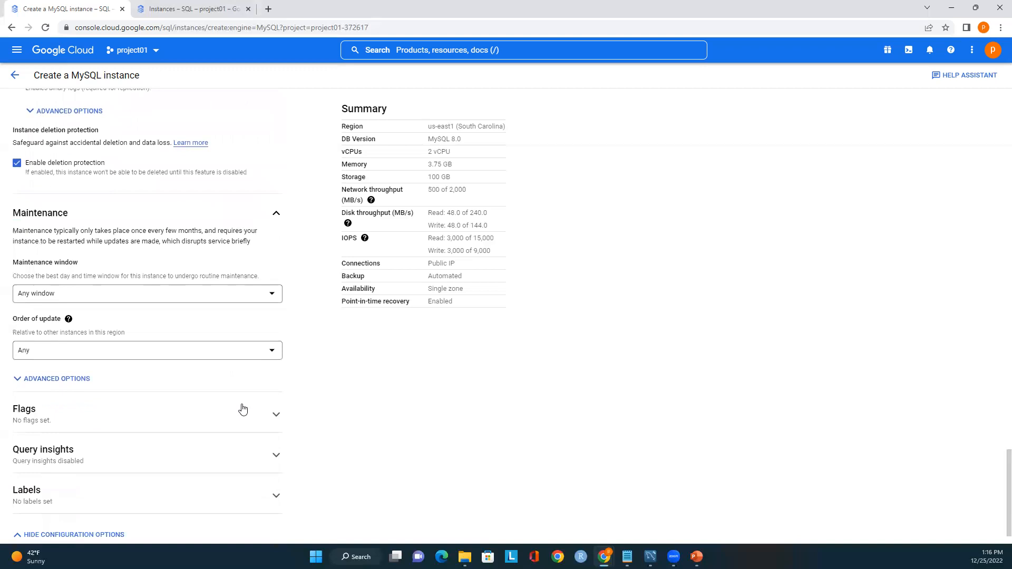
pyautogui.click(166, 351)
pyautogui.click(364, 340)
pyautogui.click(269, 295)
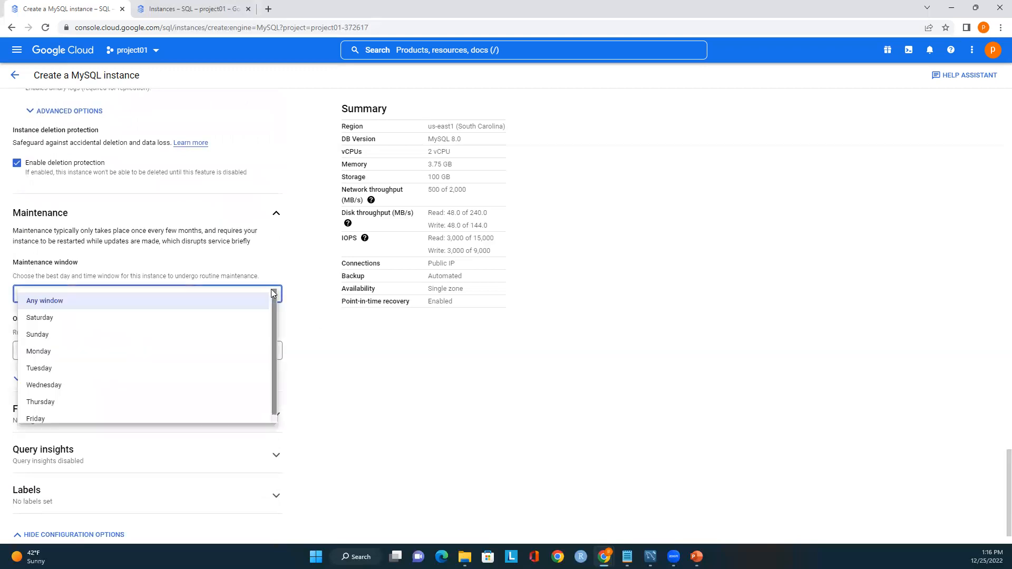
pyautogui.click(384, 373)
pyautogui.scroll(-1, 316, 379)
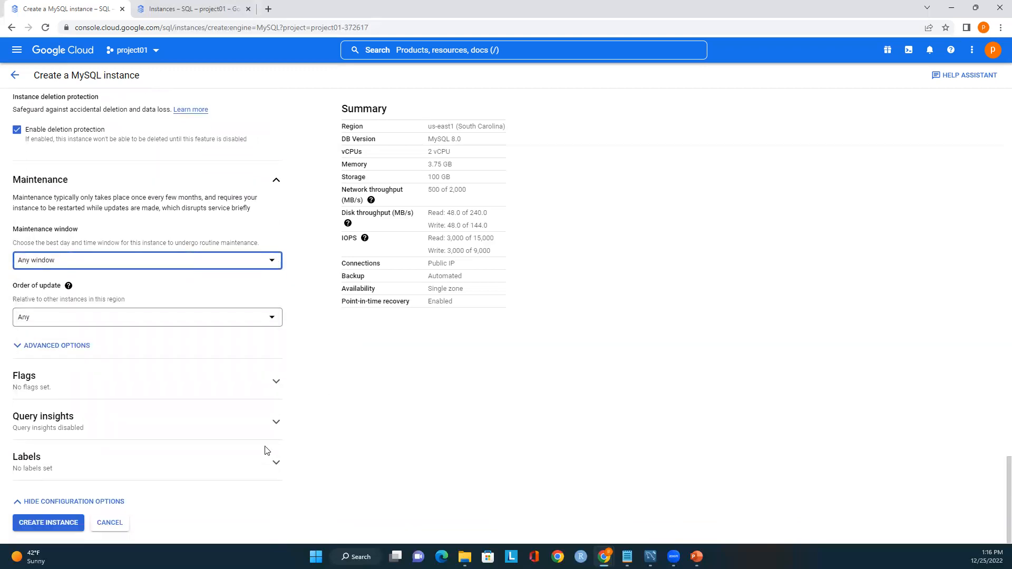
# - Expand the Flags and Query insights sections to review their options
pyautogui.click(227, 376)
pyautogui.scroll(-1, 317, 389)
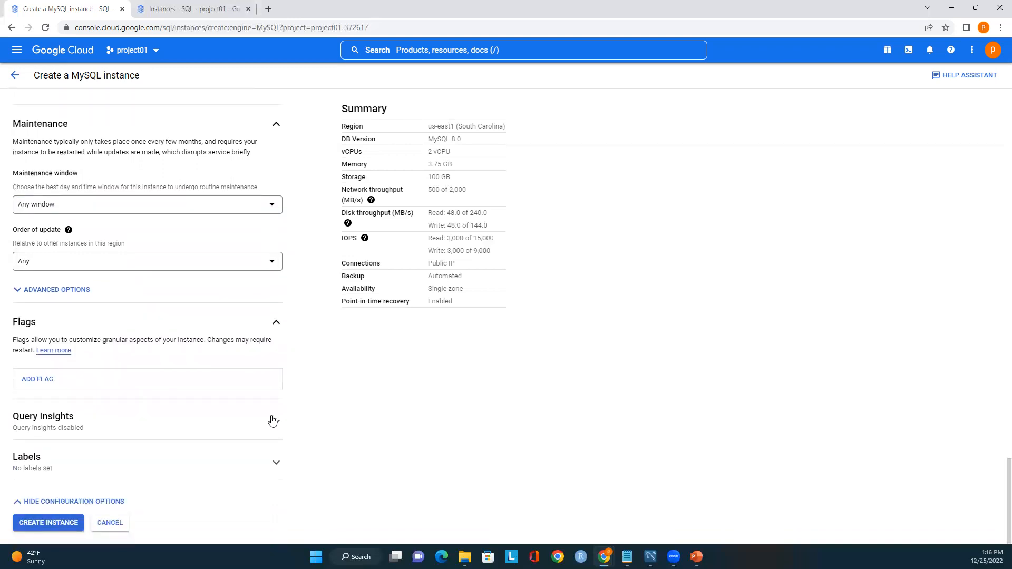
pyautogui.click(273, 422)
pyautogui.scroll(-1, 319, 419)
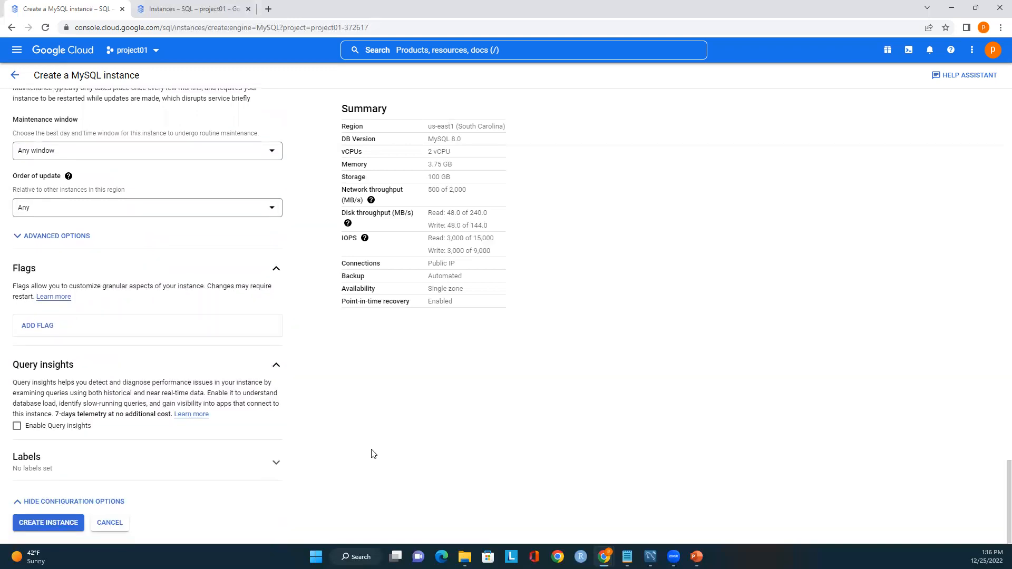
# - Recheck the full configuration from the edition preset to the last options, and create the MySQL instance
pyautogui.scroll(10, 414, 406)
pyautogui.scroll(15, 414, 405)
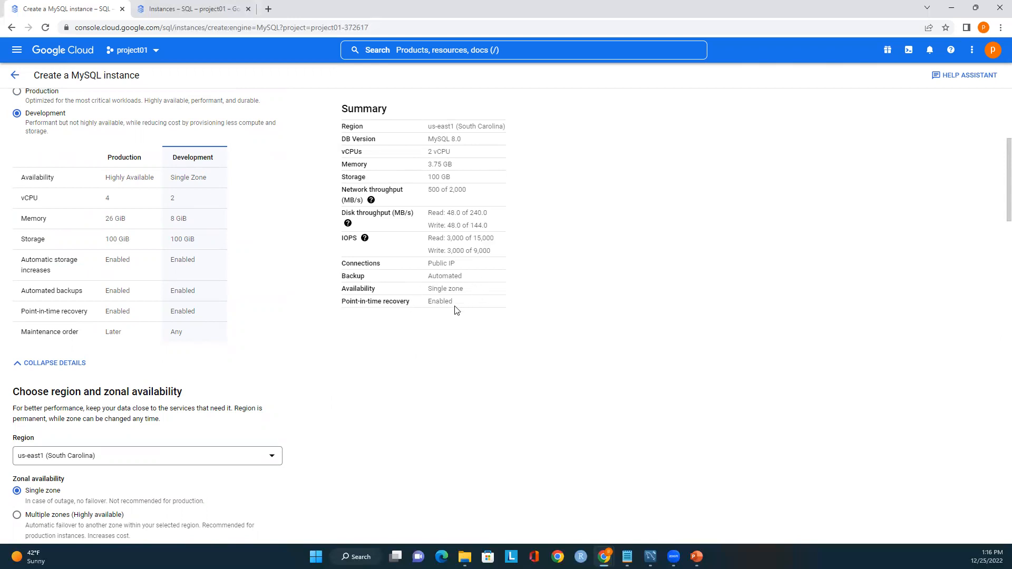
pyautogui.scroll(-1, 480, 357)
pyautogui.scroll(-10, 479, 357)
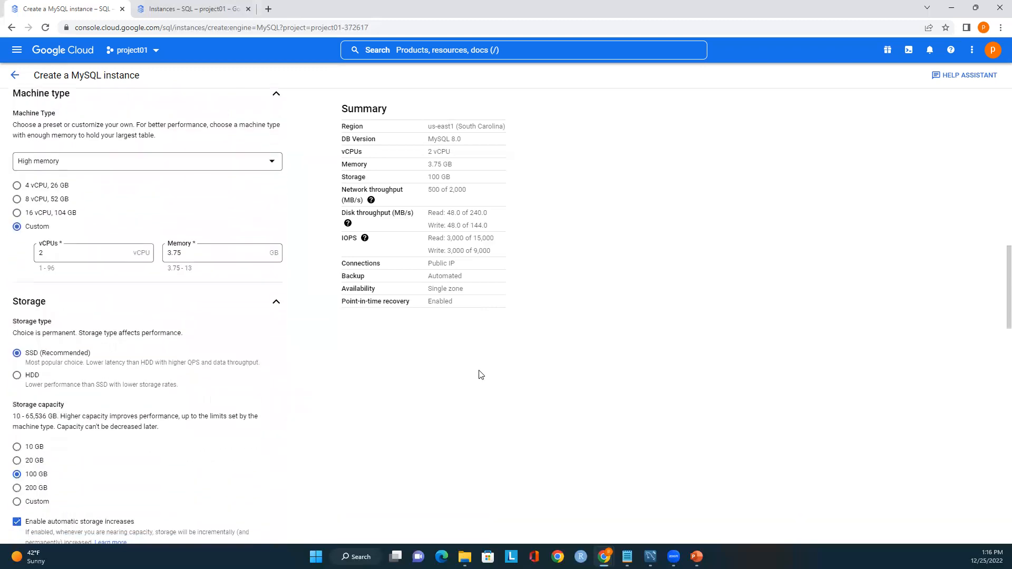
pyautogui.scroll(-11, 477, 385)
pyautogui.scroll(-10, 470, 402)
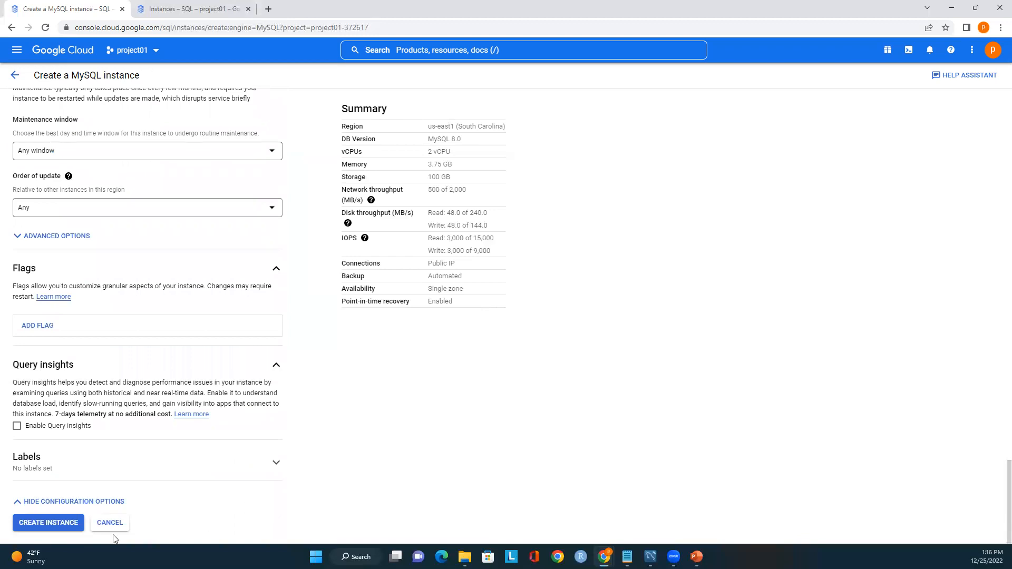
pyautogui.click(55, 523)
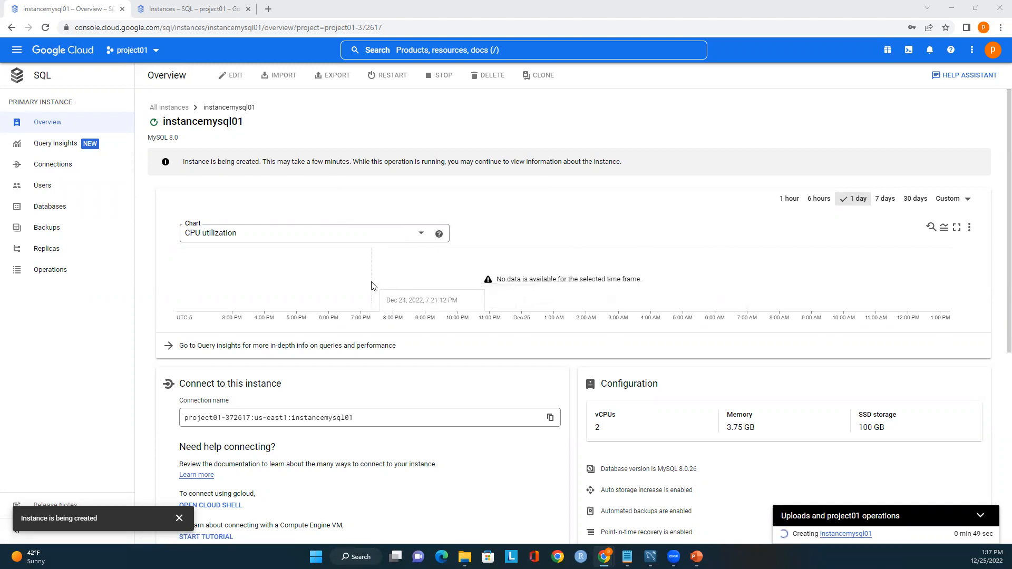
# - View the CPU utilization chart for a 30-day range, and check the custom date range fields without applying them
pyautogui.click(418, 238)
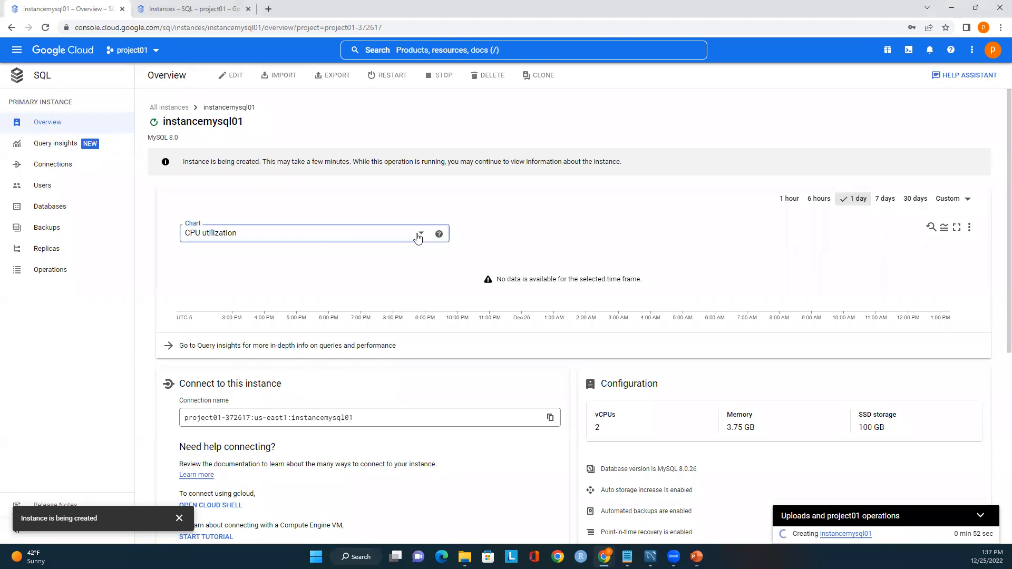
pyautogui.click(555, 206)
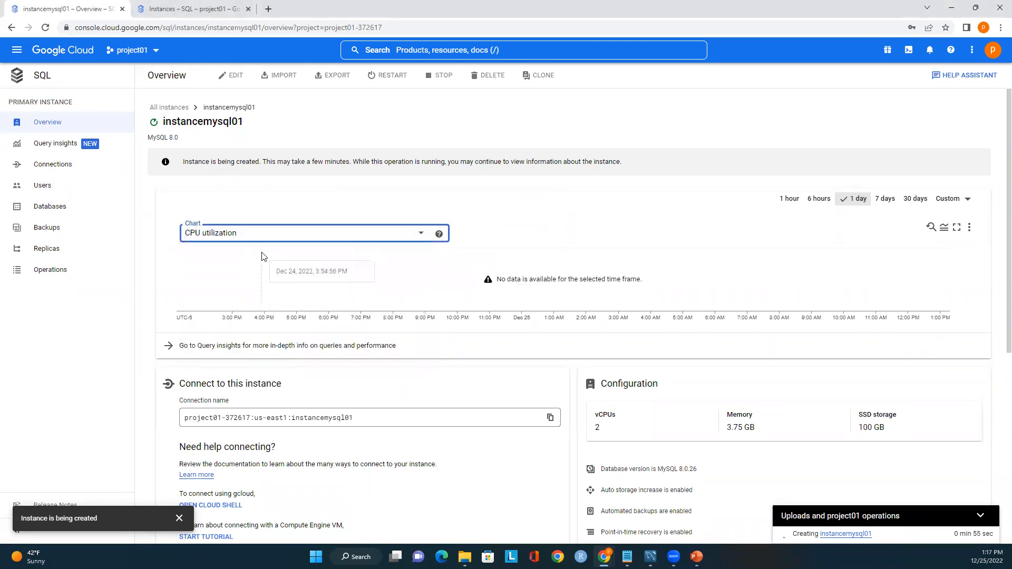
pyautogui.click(855, 204)
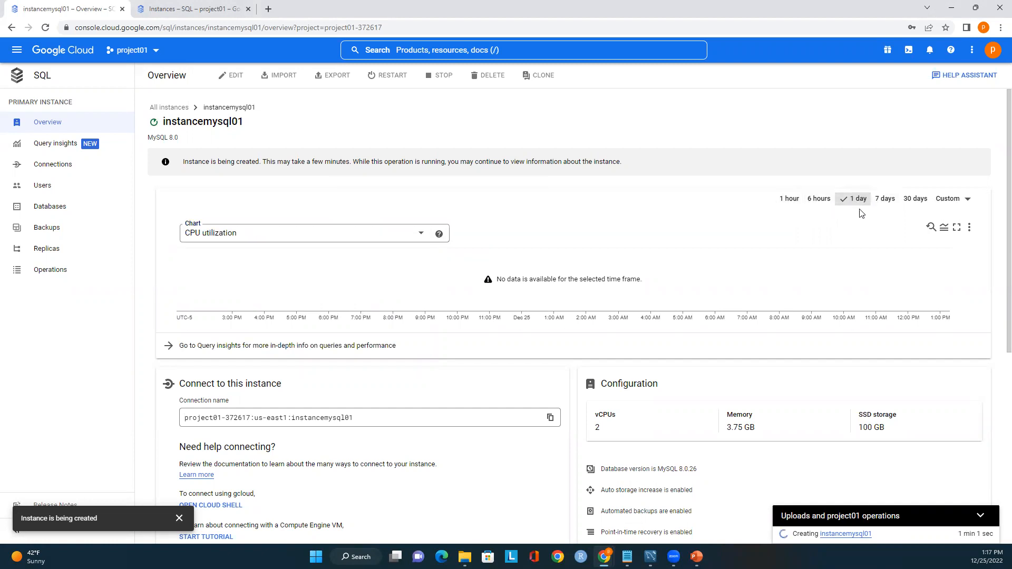
pyautogui.click(914, 203)
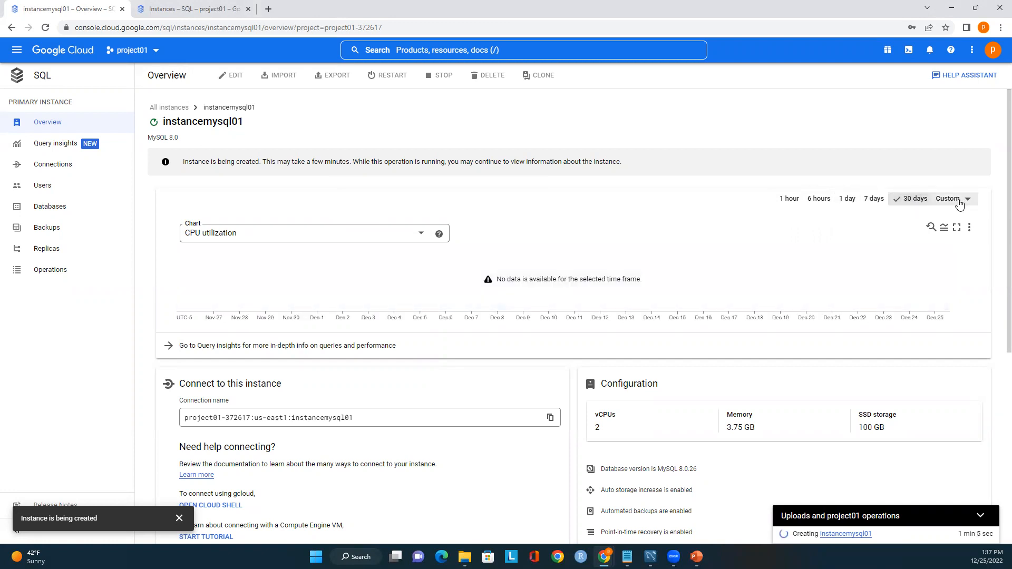
pyautogui.click(953, 200)
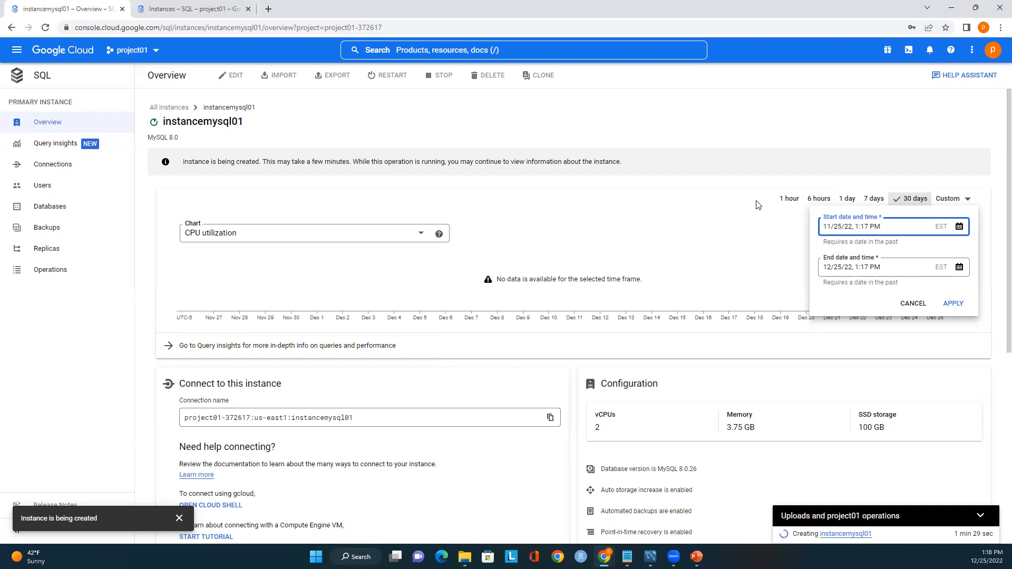
pyautogui.click(819, 157)
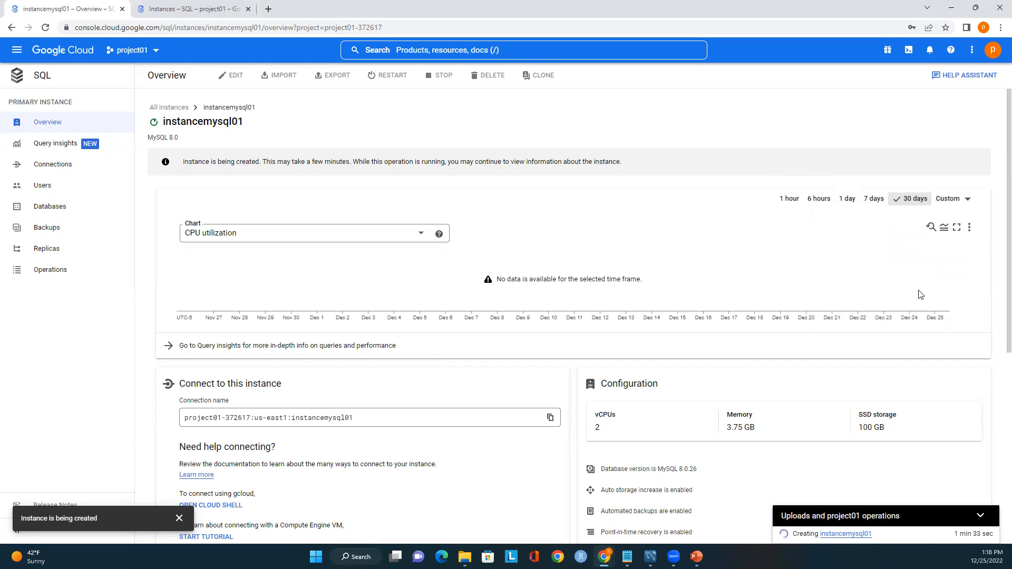
# - Show the Active connections chart, trying the 6-hour range and settling on the 1-day range
pyautogui.click(423, 235)
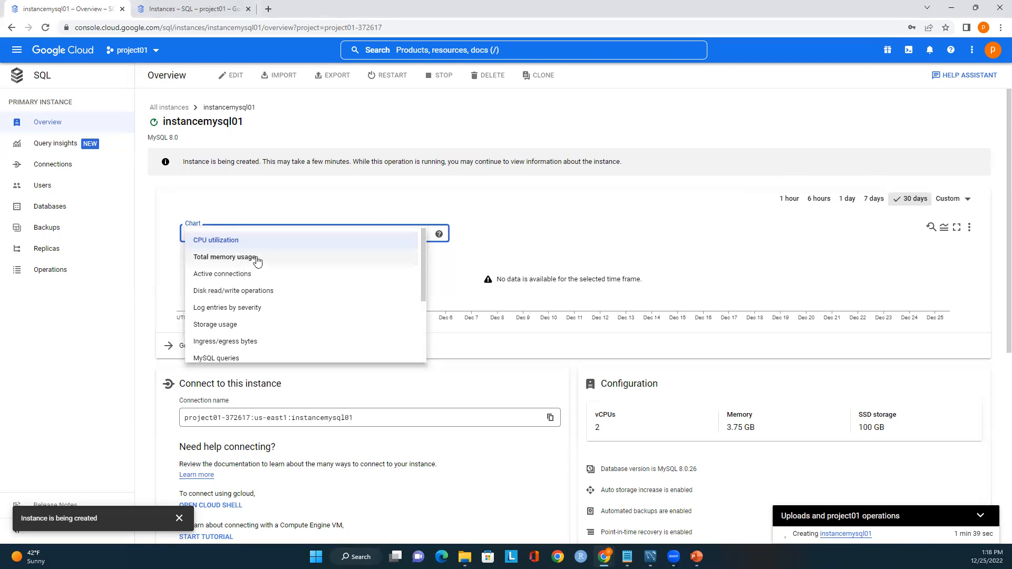
pyautogui.click(234, 278)
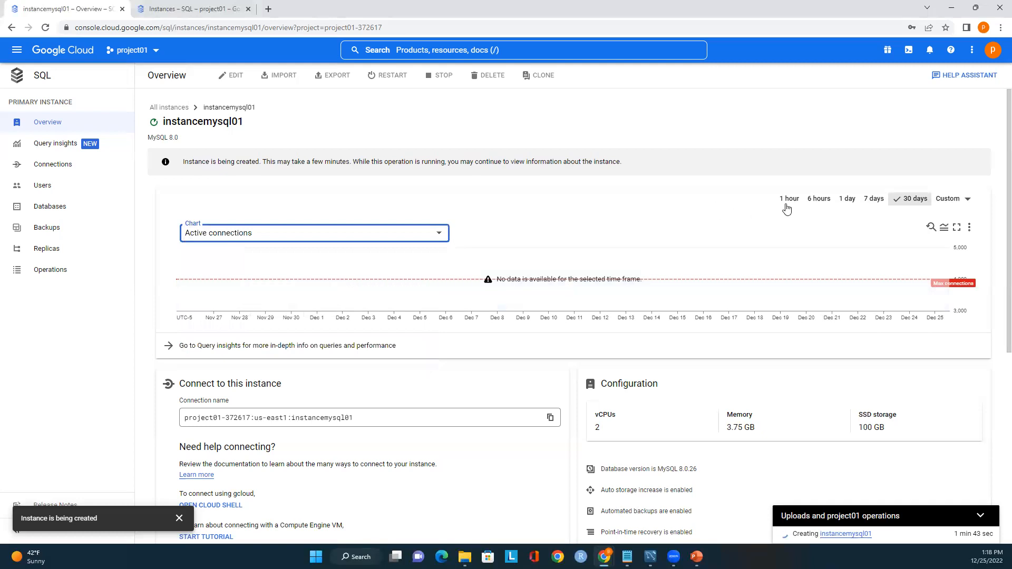
pyautogui.click(821, 202)
pyautogui.click(850, 204)
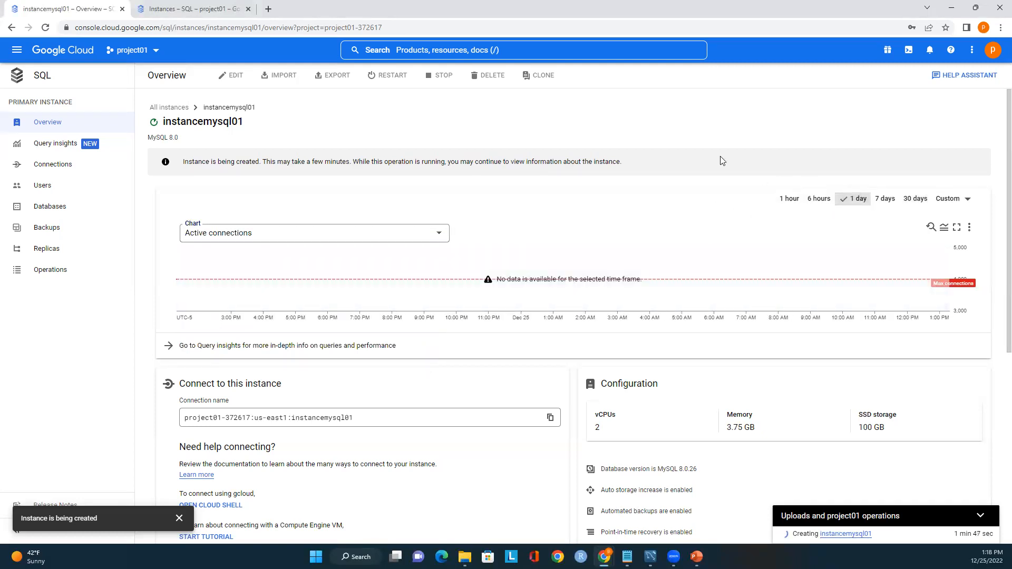
# - Browse the full list of available chart metrics and close it, keeping Active connections selected
pyautogui.click(430, 240)
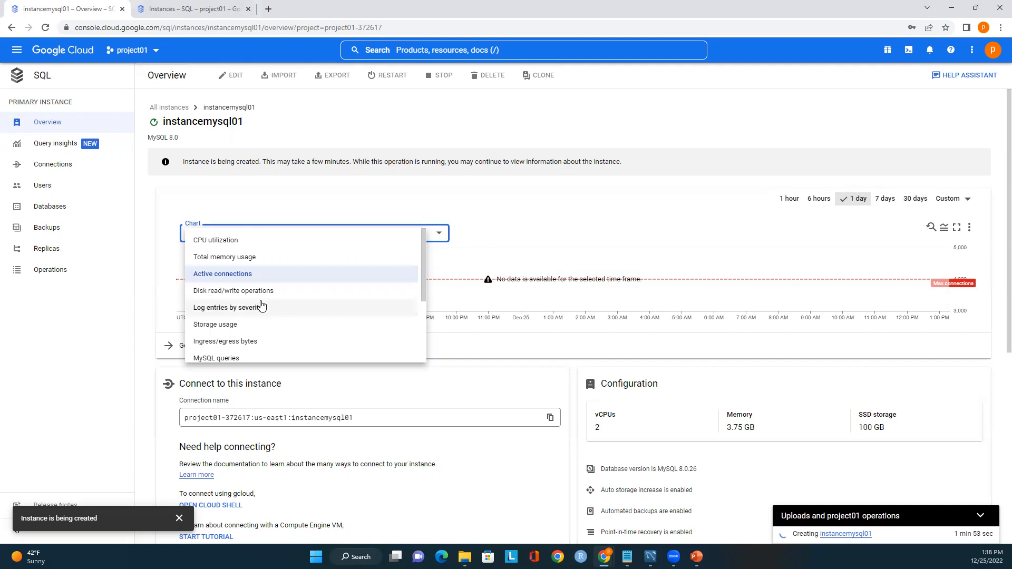
pyautogui.scroll(-3, 262, 316)
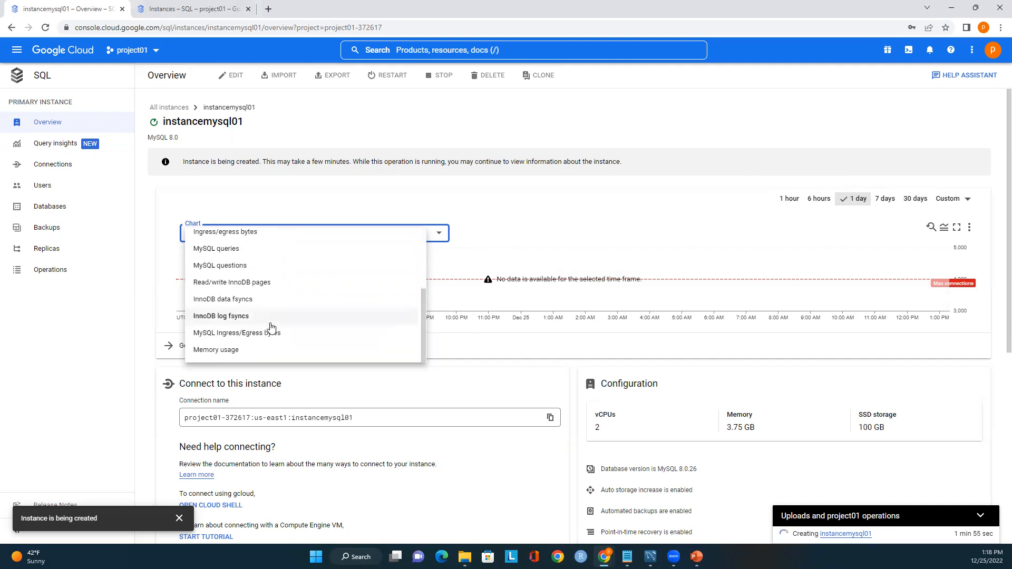
pyautogui.click(636, 134)
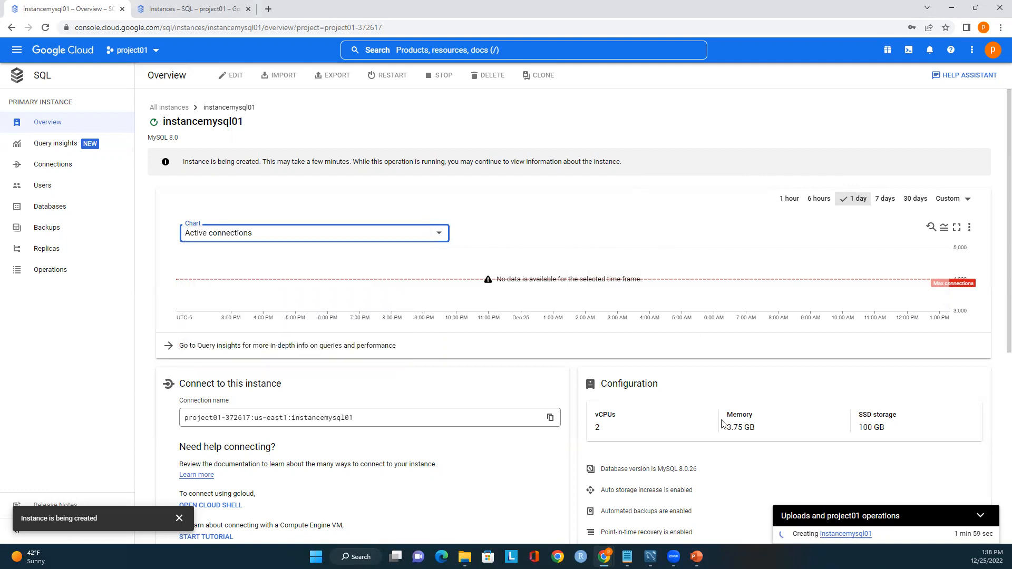
# - Review the instance's configuration and operations log on the overview page, and check the Stop and Delete actions
pyautogui.scroll(-2, 697, 446)
pyautogui.scroll(-2, 697, 446)
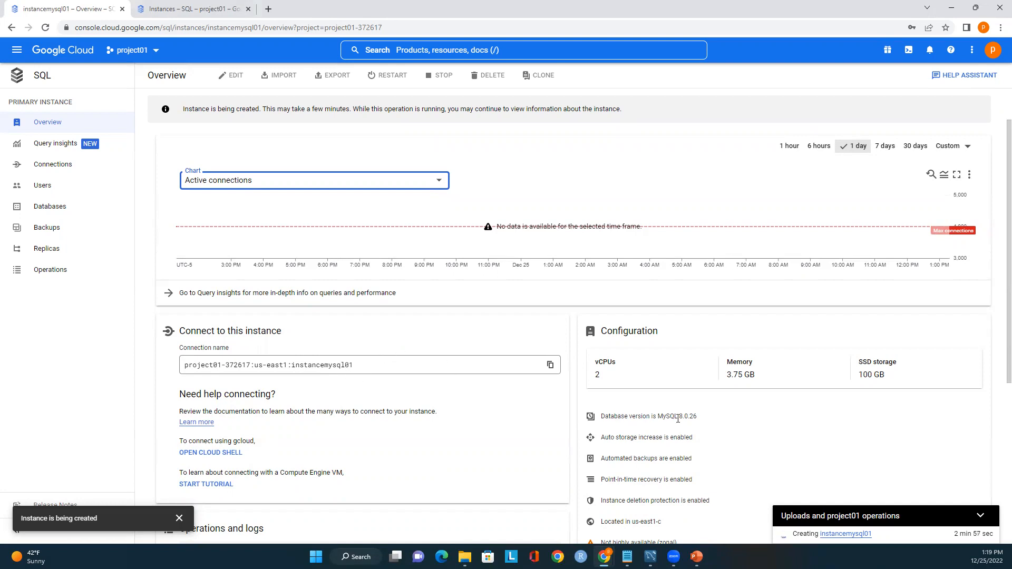
pyautogui.scroll(-1, 679, 422)
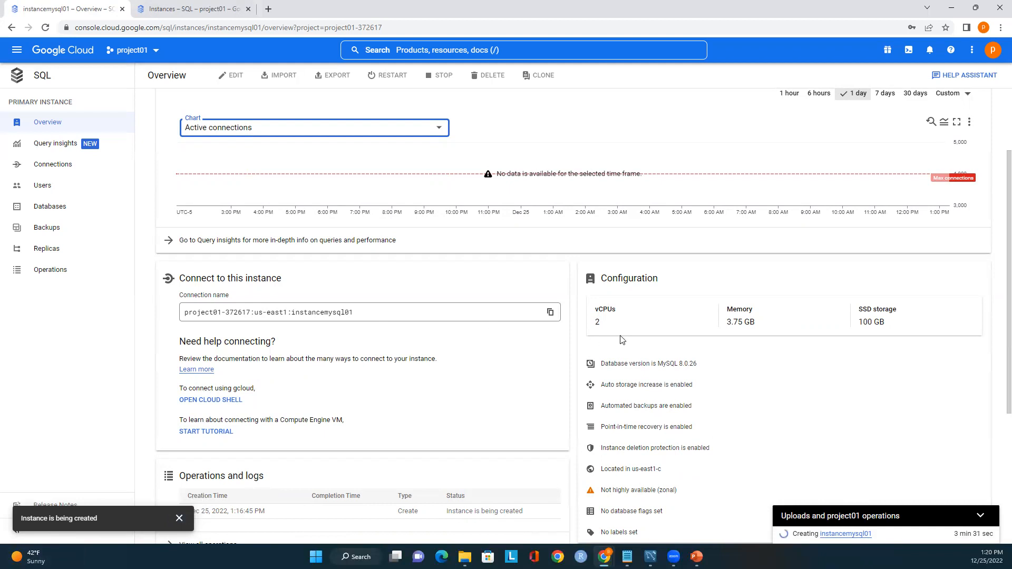
pyautogui.scroll(2, 627, 343)
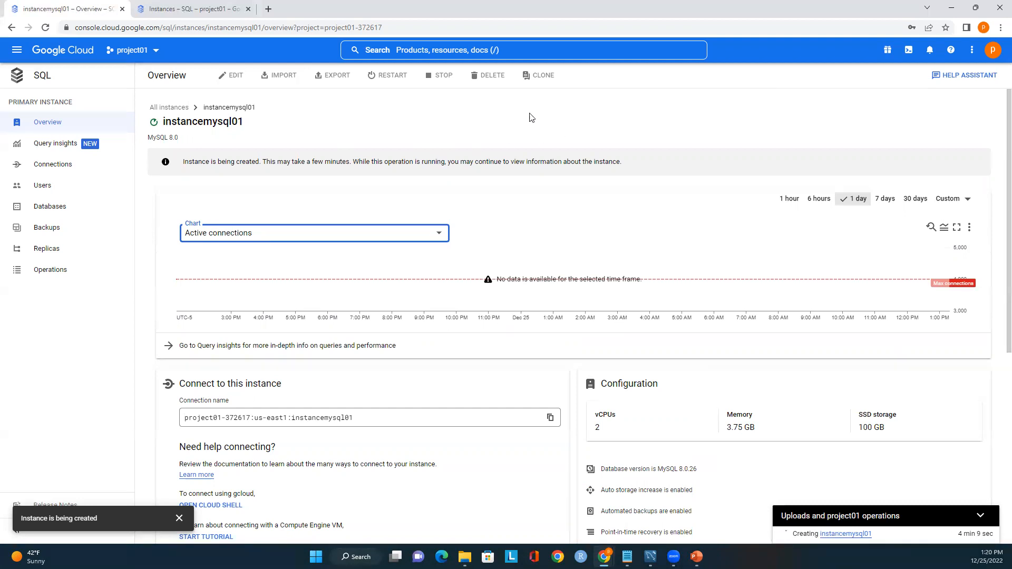
pyautogui.click(443, 79)
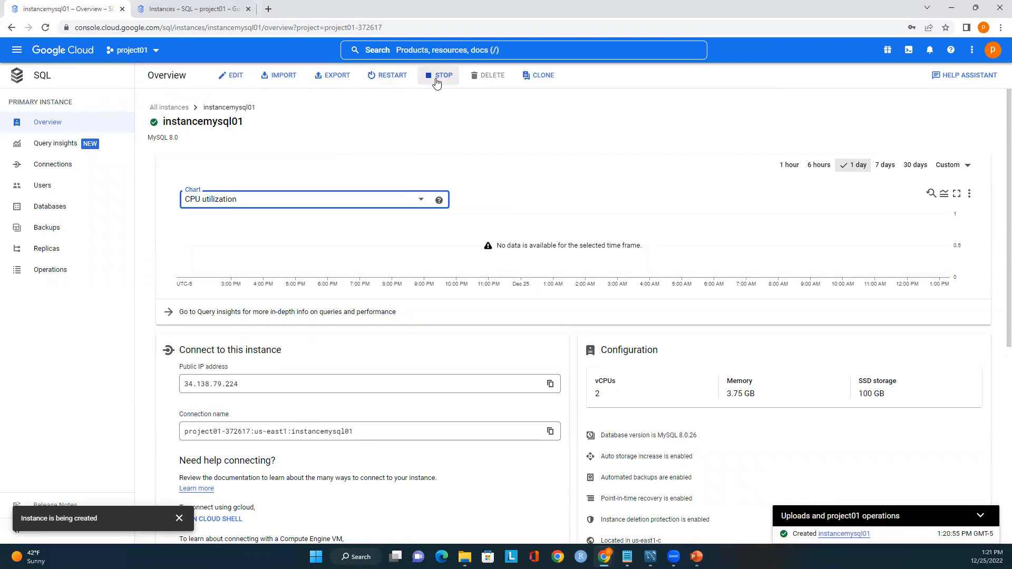
pyautogui.click(490, 84)
pyautogui.moveTo(487, 83)
# - Edit instancemysql01 to disable deletion protection under Data Protection, and save the change
pyautogui.click(235, 78)
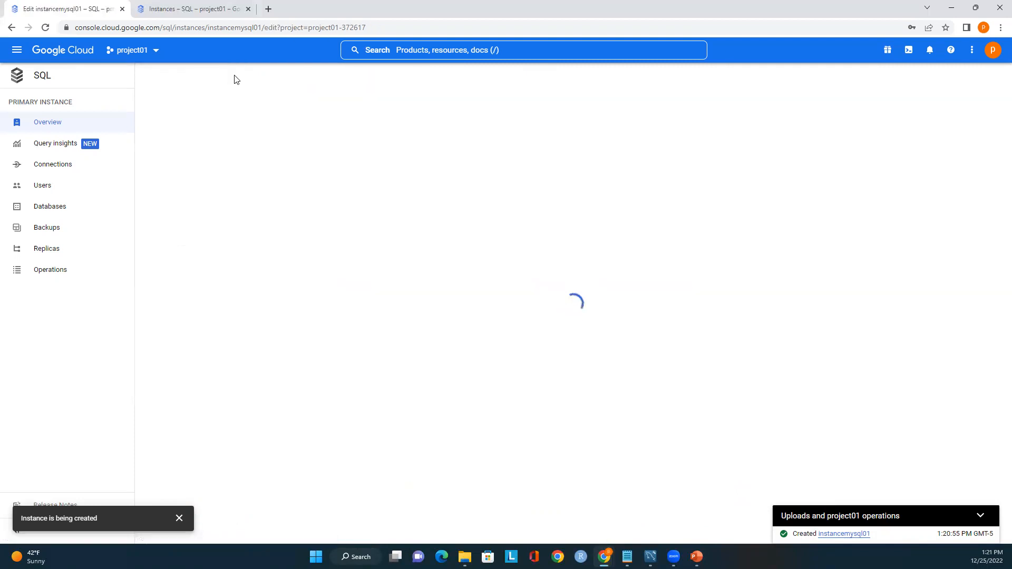
pyautogui.scroll(-4, 352, 395)
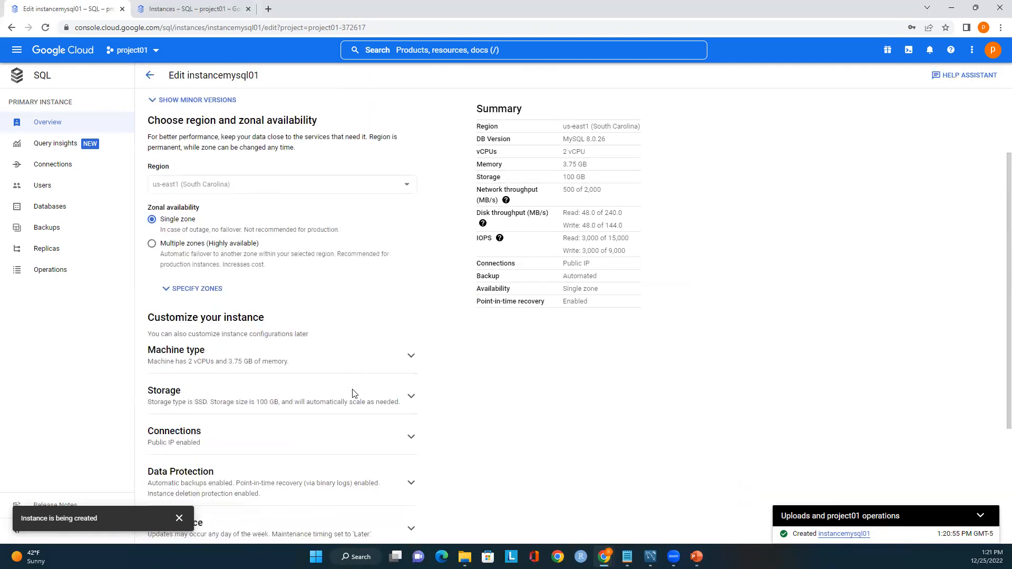
pyautogui.scroll(-1, 255, 406)
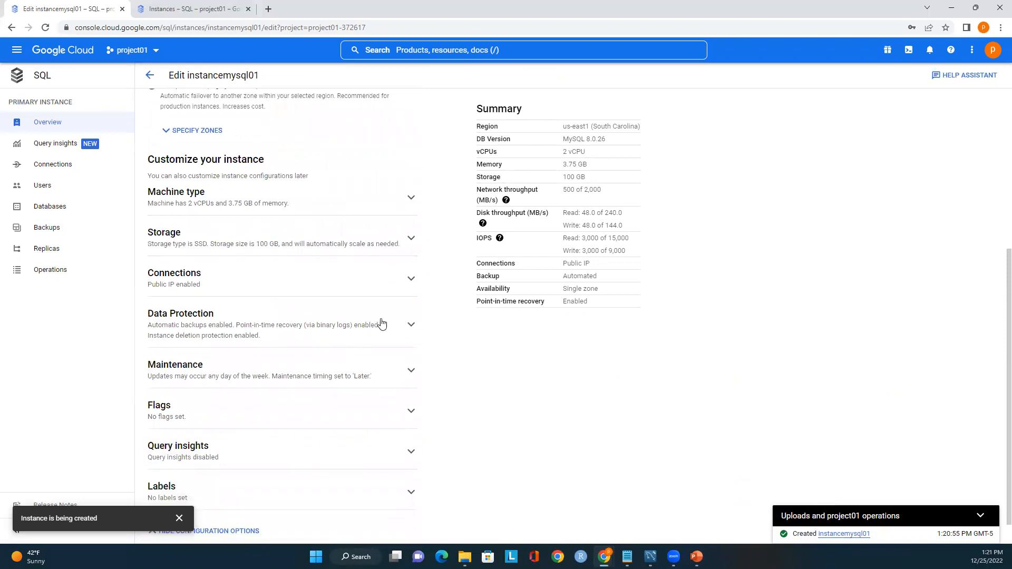
pyautogui.click(407, 325)
pyautogui.scroll(-3, 390, 354)
pyautogui.click(152, 341)
pyautogui.scroll(-2, 519, 355)
pyautogui.scroll(-1, 519, 355)
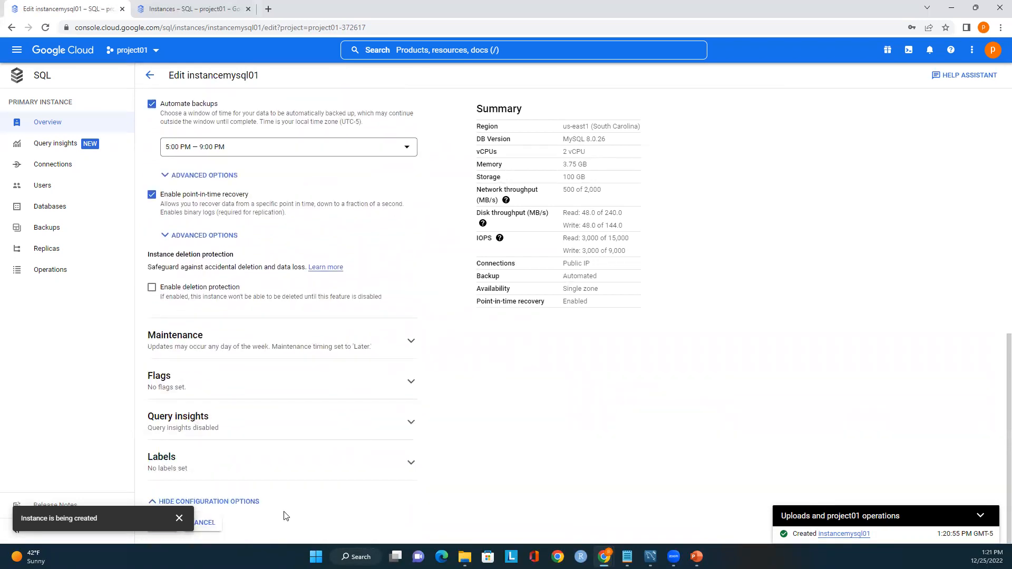
pyautogui.click(179, 518)
pyautogui.click(163, 522)
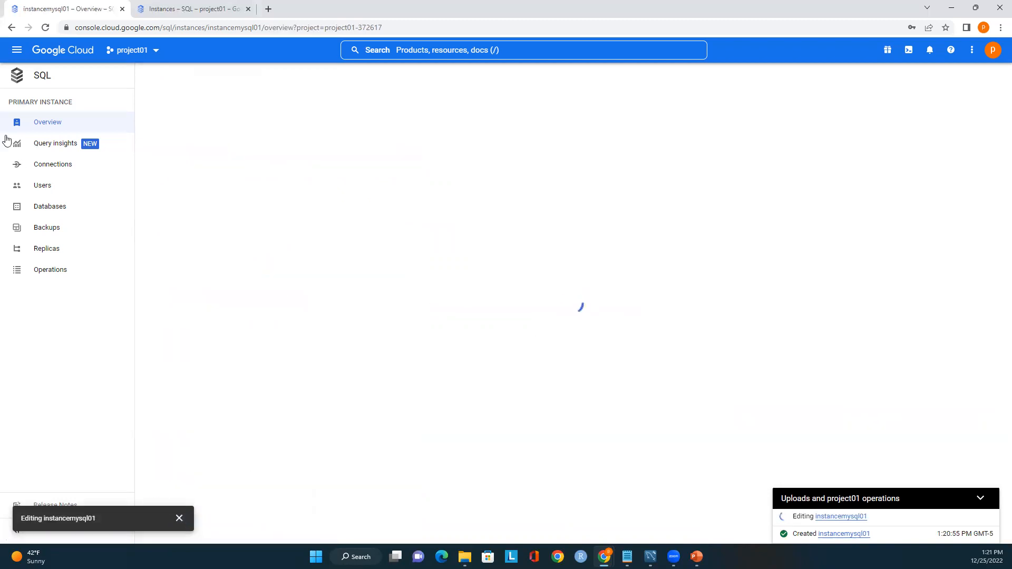
pyautogui.click(494, 77)
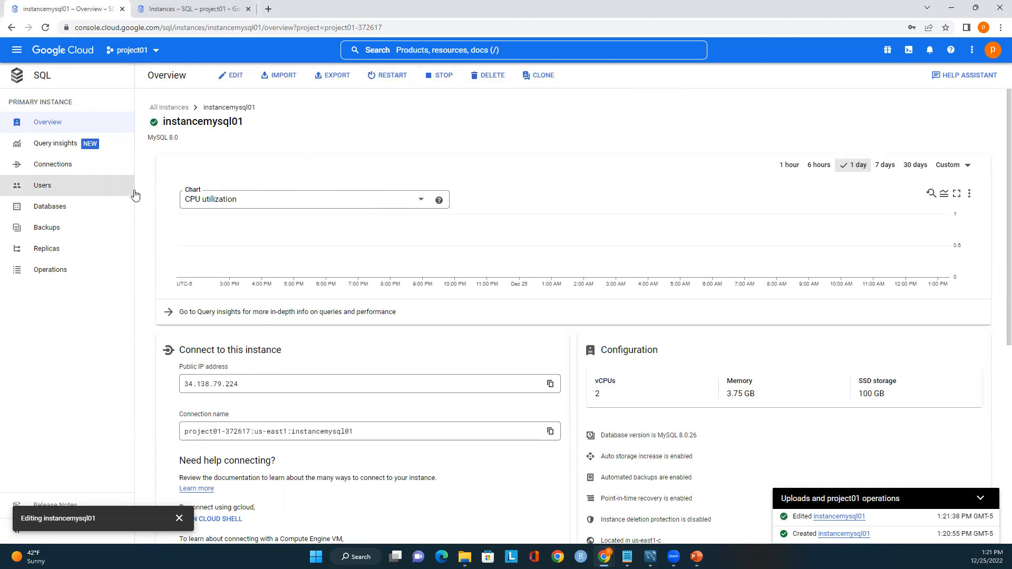
pyautogui.click(68, 166)
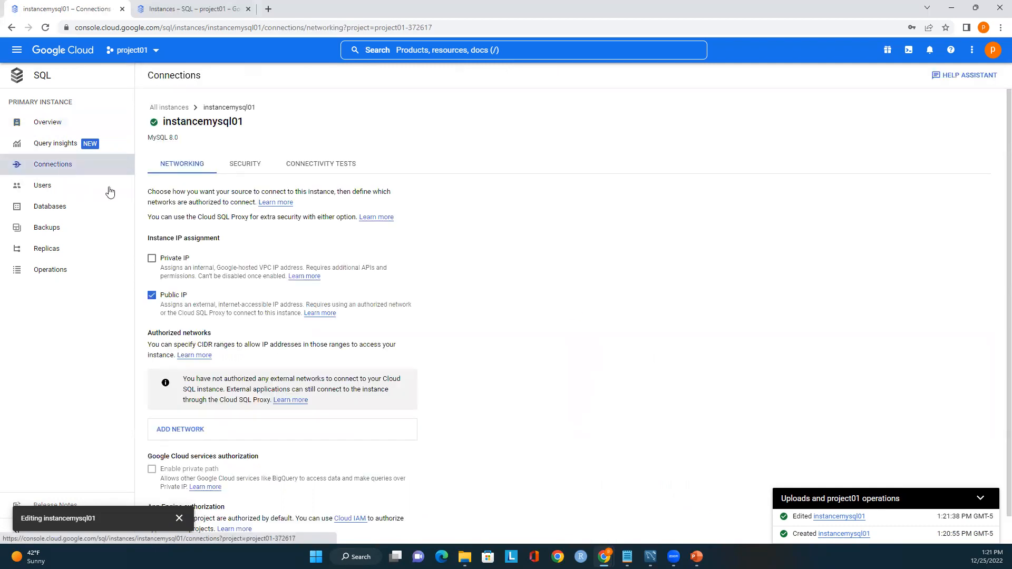
pyautogui.scroll(-1, 286, 332)
pyautogui.click(194, 407)
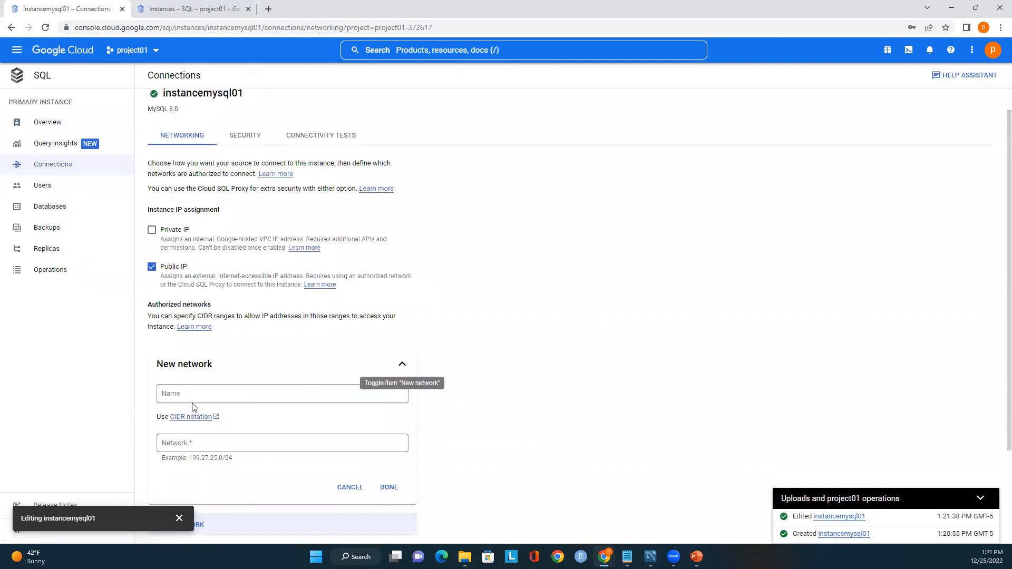
pyautogui.click(207, 399)
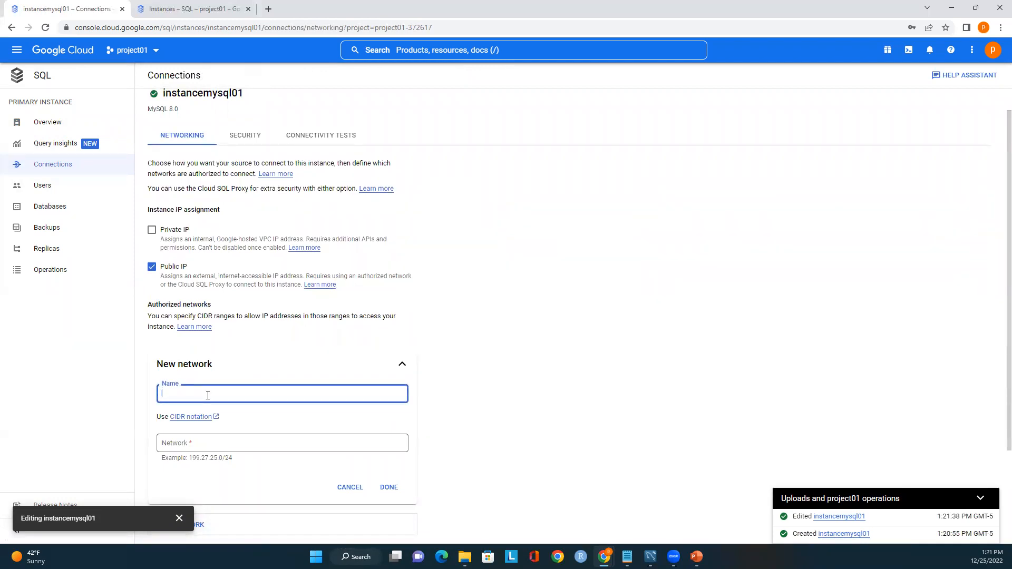
pyautogui.click(190, 443)
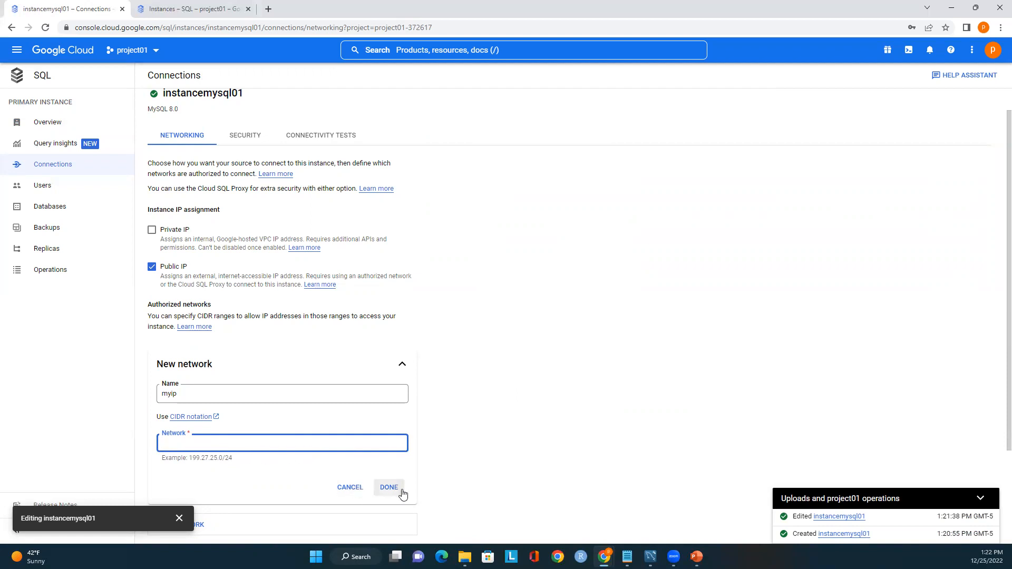
pyautogui.click(350, 488)
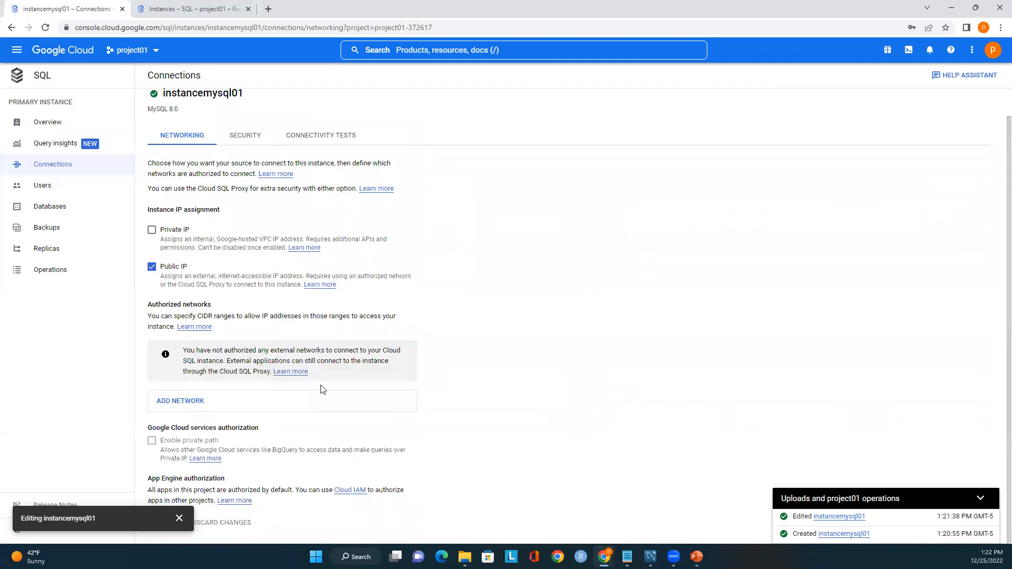
# - Switch to MySQL Workbench and start setting up a new MySQL connection
pyautogui.click(650, 556)
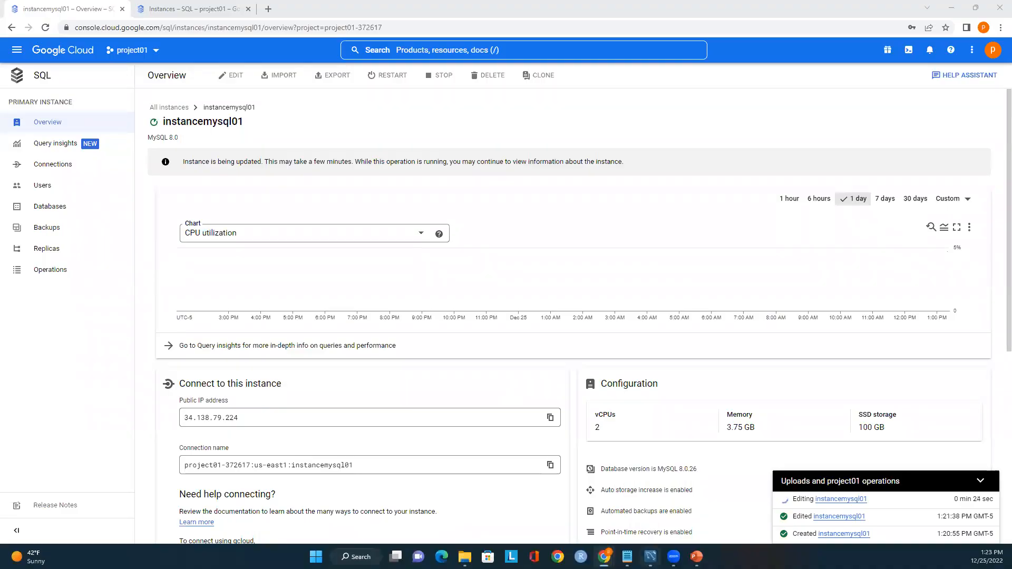
pyautogui.click(649, 556)
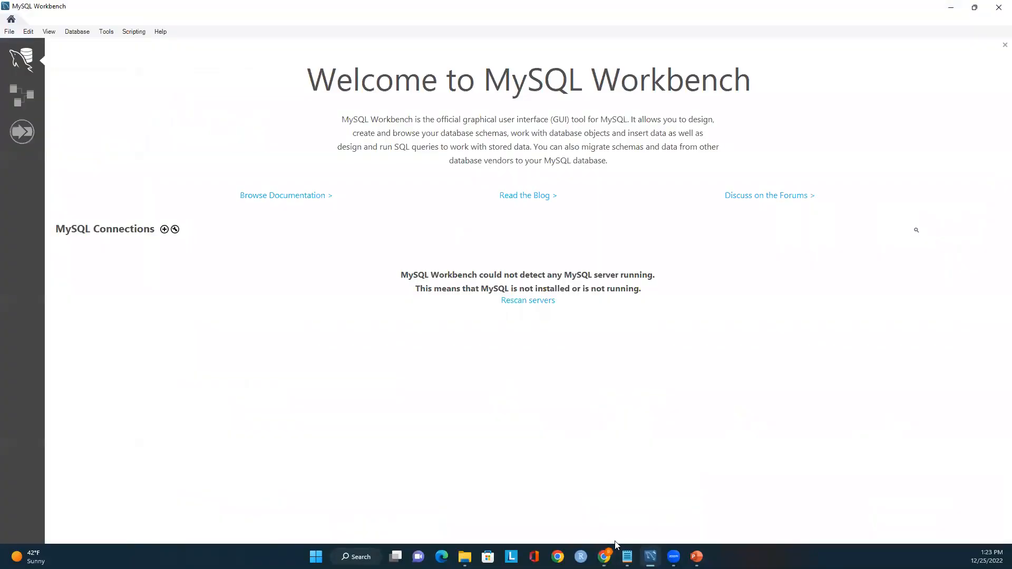
pyautogui.click(164, 230)
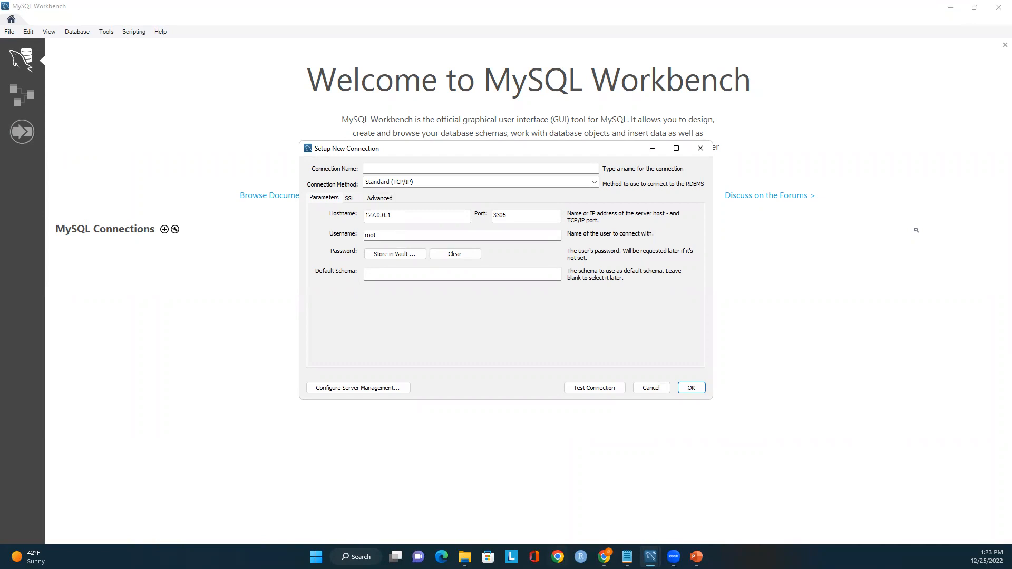
pyautogui.click(650, 556)
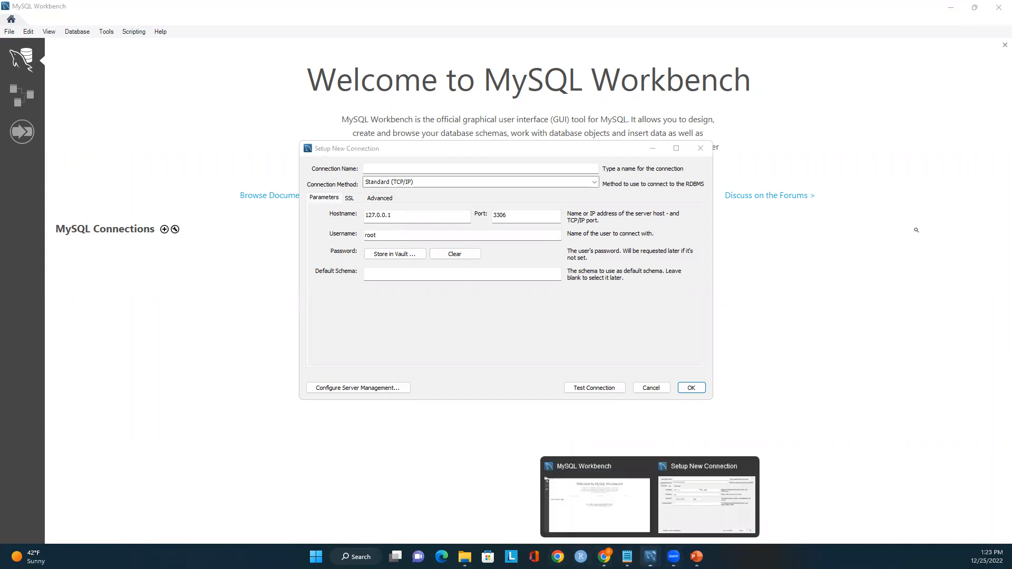
# - Copy the instance's public IP address from the Google Cloud overview and set the Workbench connection's hostname to 34.138.79.224
pyautogui.moveTo(604, 556)
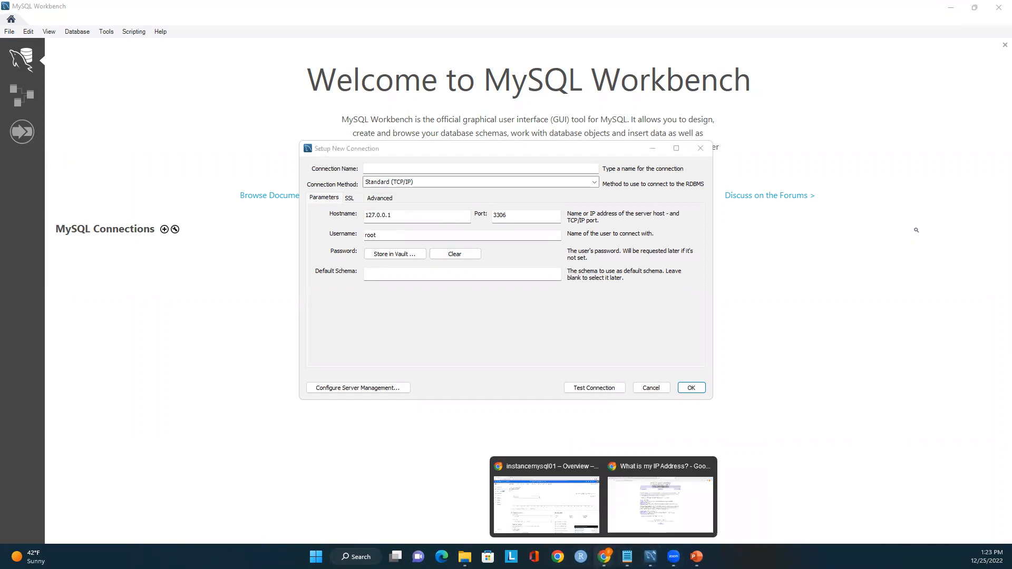
pyautogui.click(551, 521)
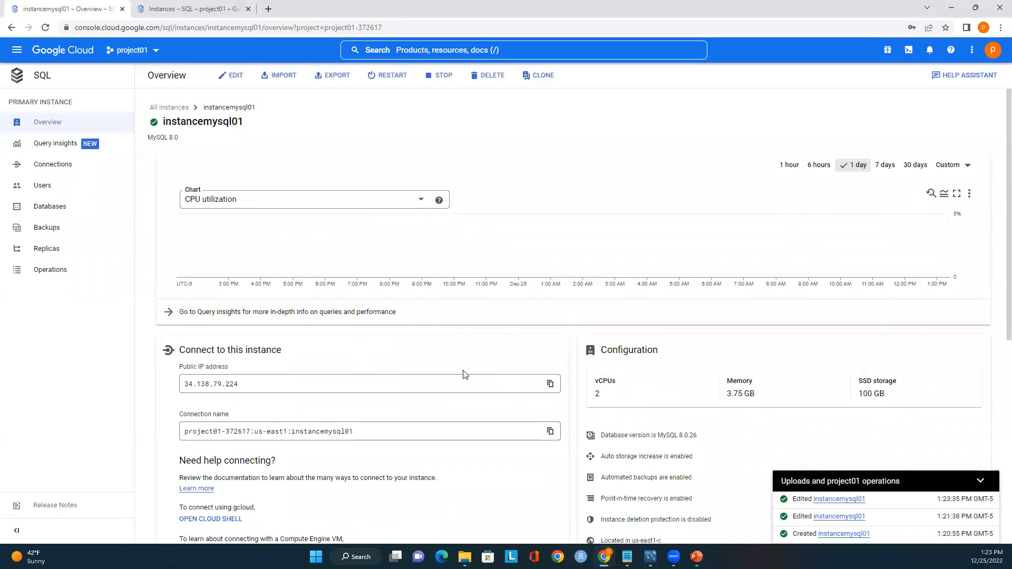
pyautogui.click(550, 384)
pyautogui.moveTo(649, 556)
pyautogui.click(691, 514)
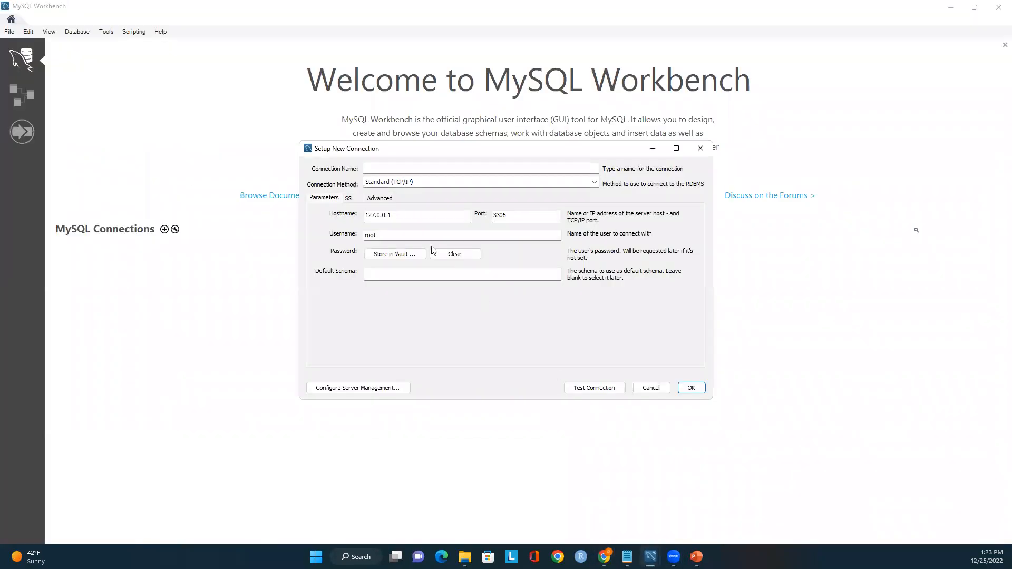
pyautogui.click(380, 169)
pyautogui.moveTo(393, 213); pyautogui.dragTo(330, 216)
pyautogui.hotkey('ctrl', 'v')
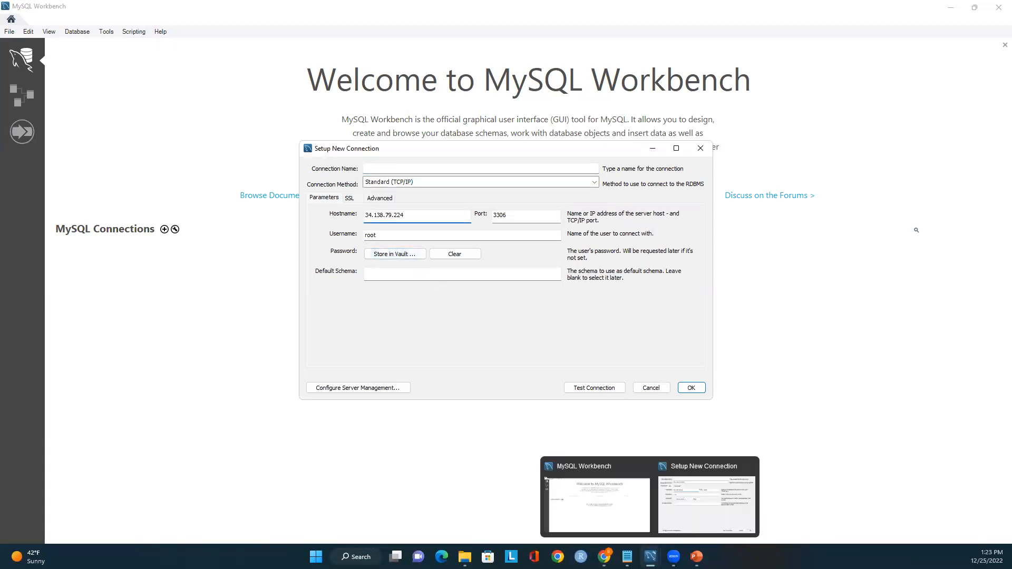
# - Copy the instance's connection name from Google Cloud and name the Workbench connection project01-372617:us-east1:instancemysql01
pyautogui.click(951, 11)
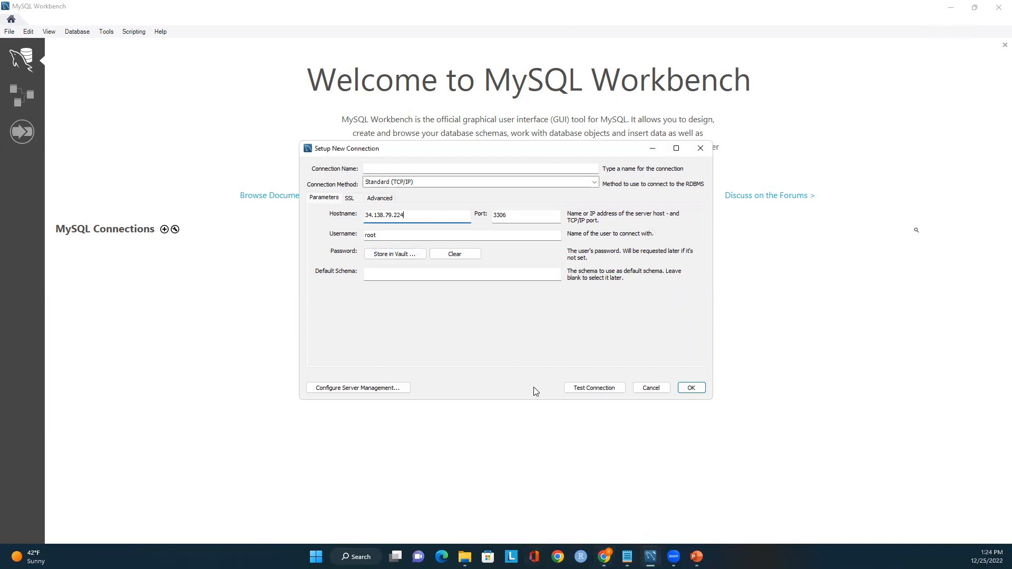
pyautogui.click(604, 556)
pyautogui.click(561, 521)
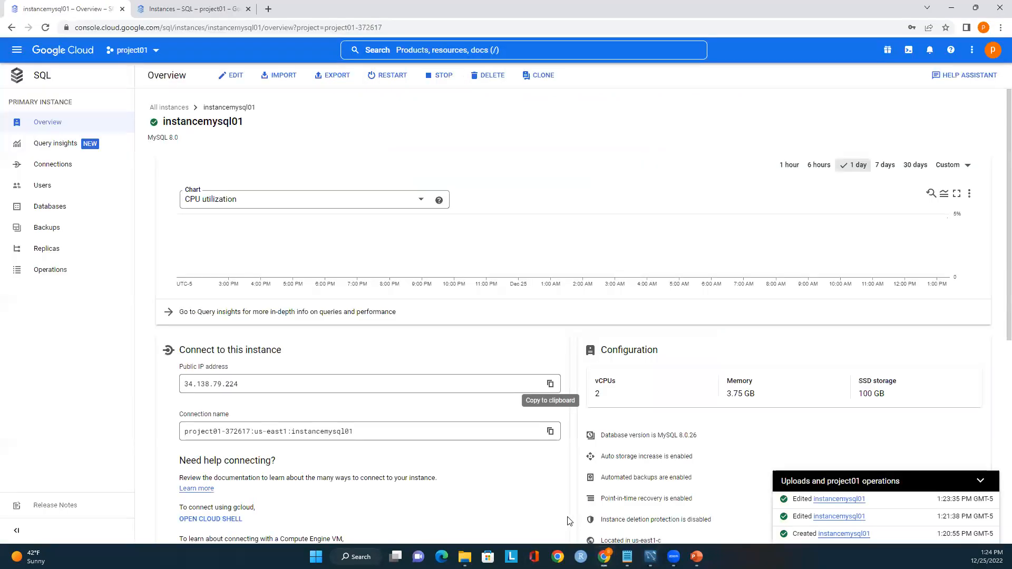
pyautogui.click(550, 432)
pyautogui.moveTo(650, 556)
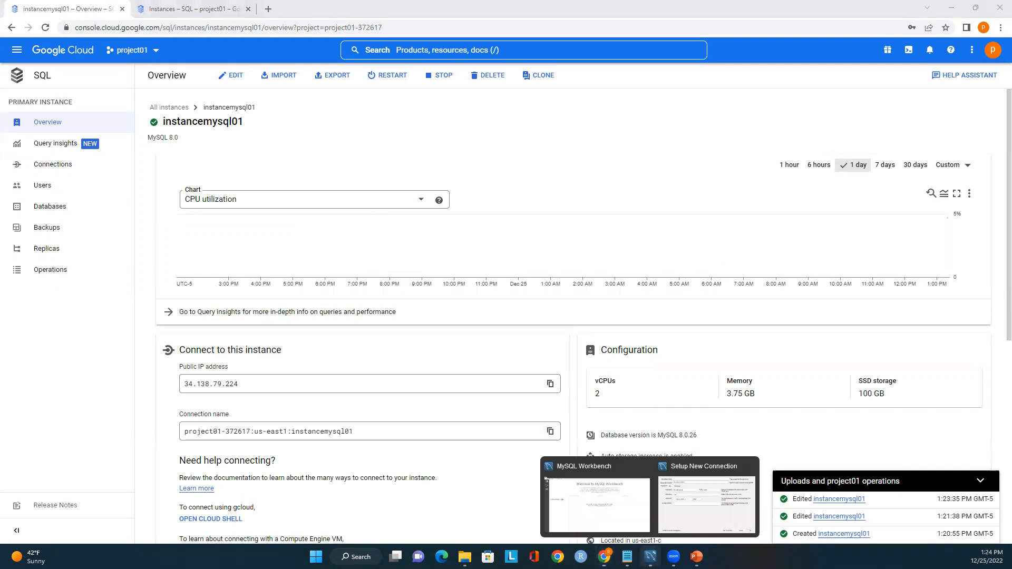
pyautogui.click(706, 504)
pyautogui.click(381, 168)
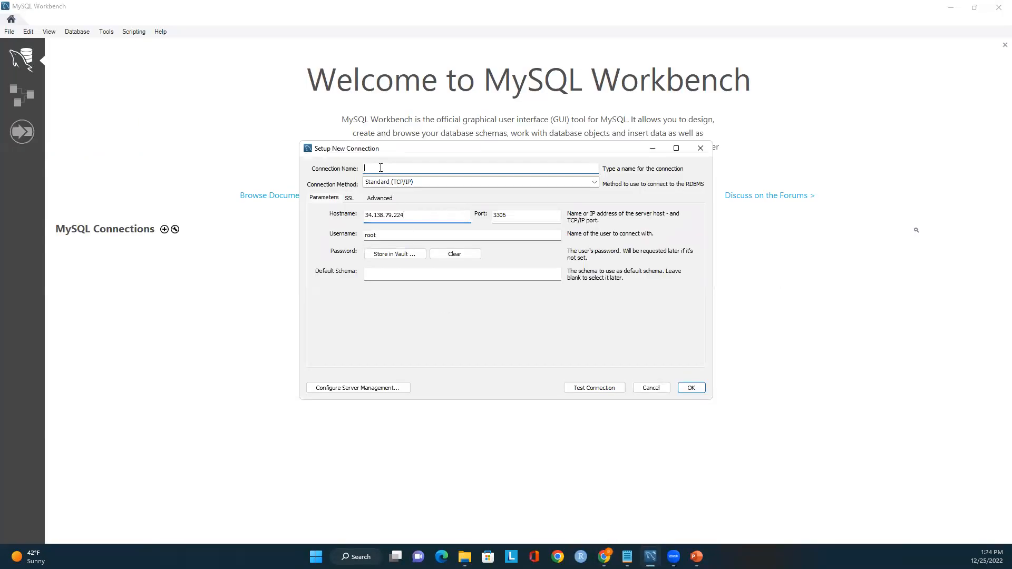
pyautogui.hotkey('ctrl', 'v')
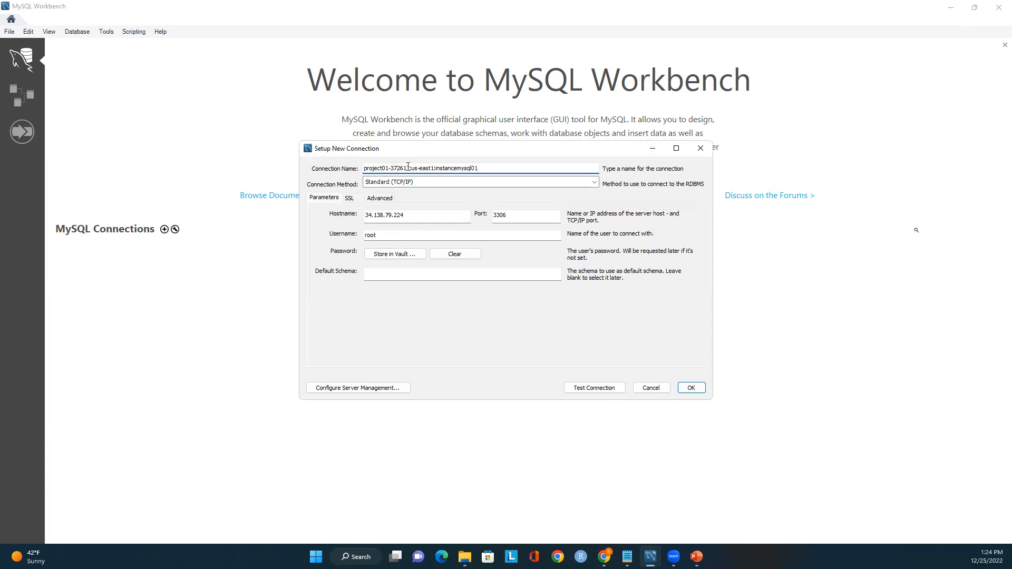
pyautogui.moveTo(409, 167); pyautogui.dragTo(358, 167)
pyautogui.doubleClick(428, 167)
pyautogui.doubleClick(458, 167)
# - Store the root user's password in the vault for the new connection
pyautogui.click(404, 255)
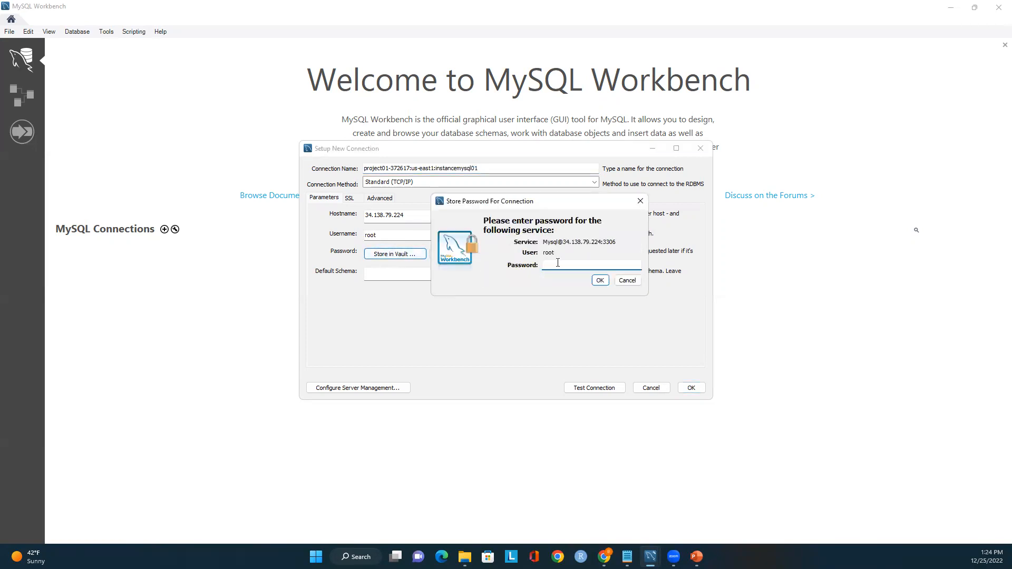
pyautogui.write('**********')
pyautogui.click(600, 281)
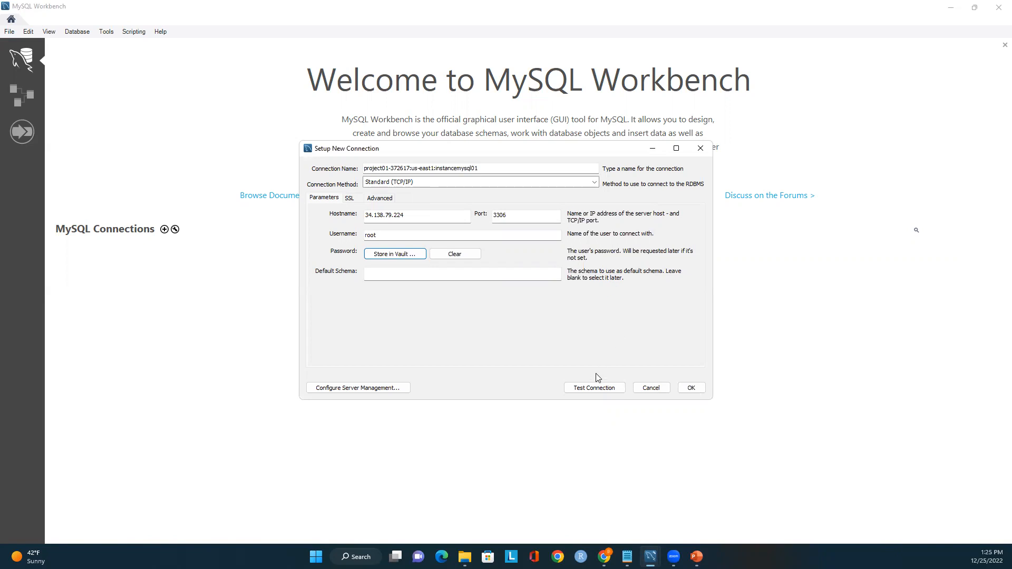
# - Test the connection to the Cloud SQL instance and save it
pyautogui.click(595, 389)
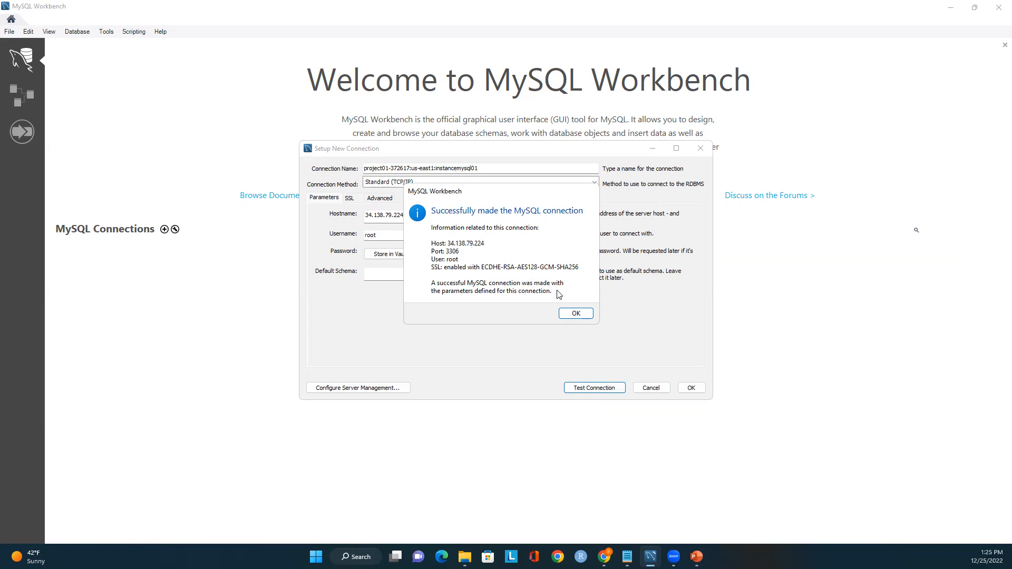
pyautogui.click(577, 314)
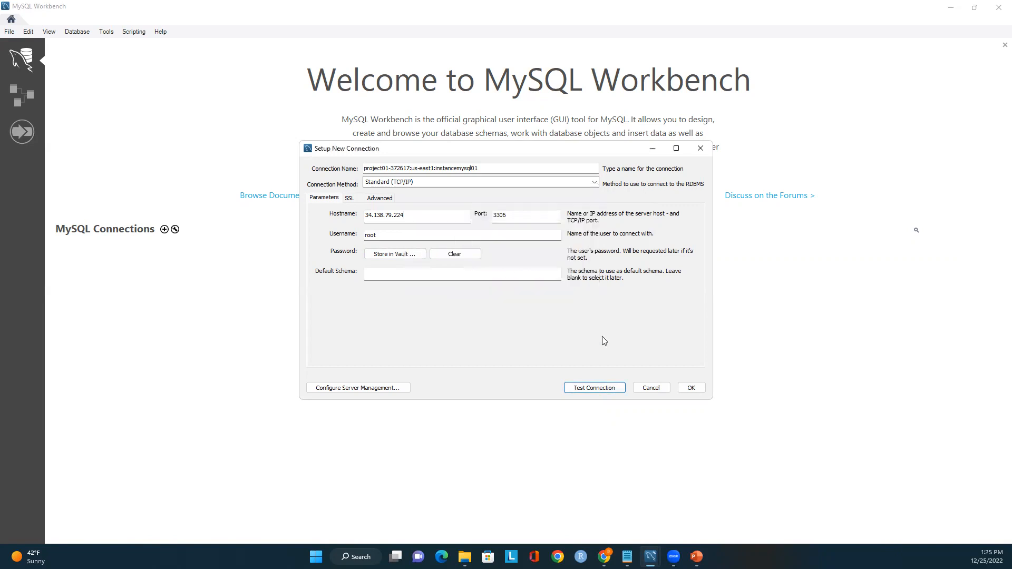
pyautogui.click(691, 389)
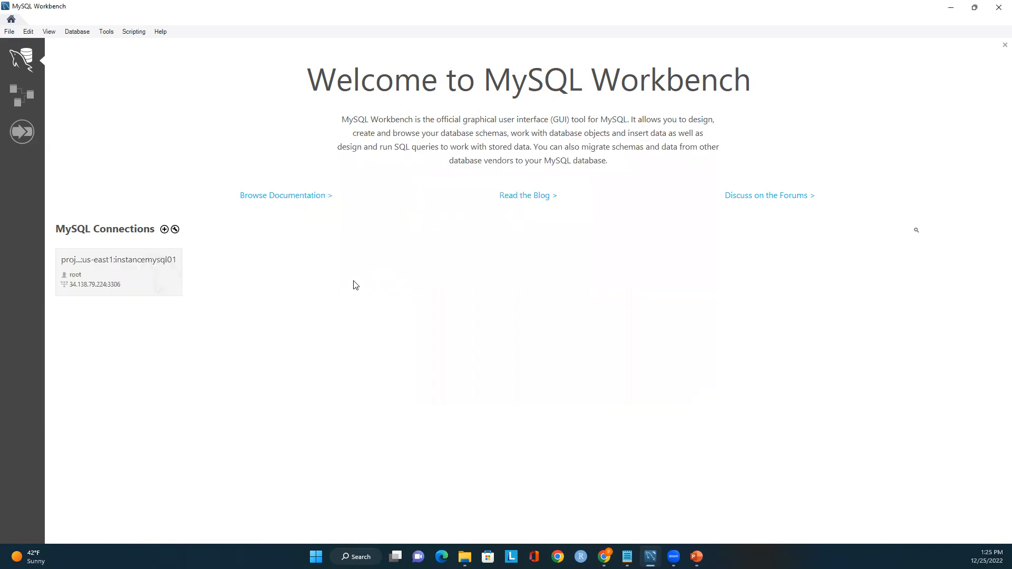
# - Open the saved instancemysql01 connection and enter the statement CREATE DATABASE geography; in the query editor
pyautogui.click(118, 267)
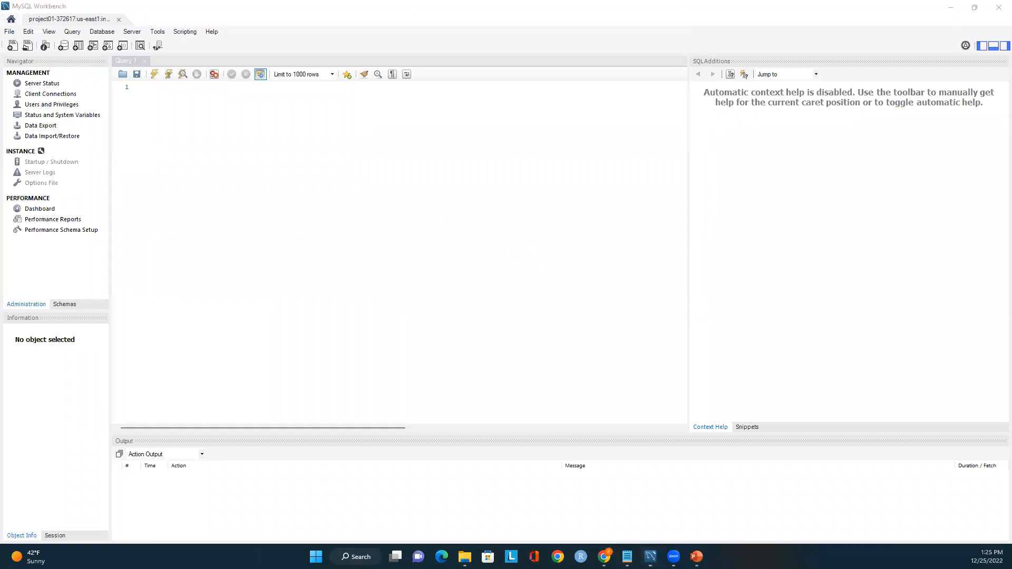
pyautogui.hotkey('alt', 'Tab')
pyautogui.click(250, 106)
pyautogui.hotkey('ctrl', 'v')
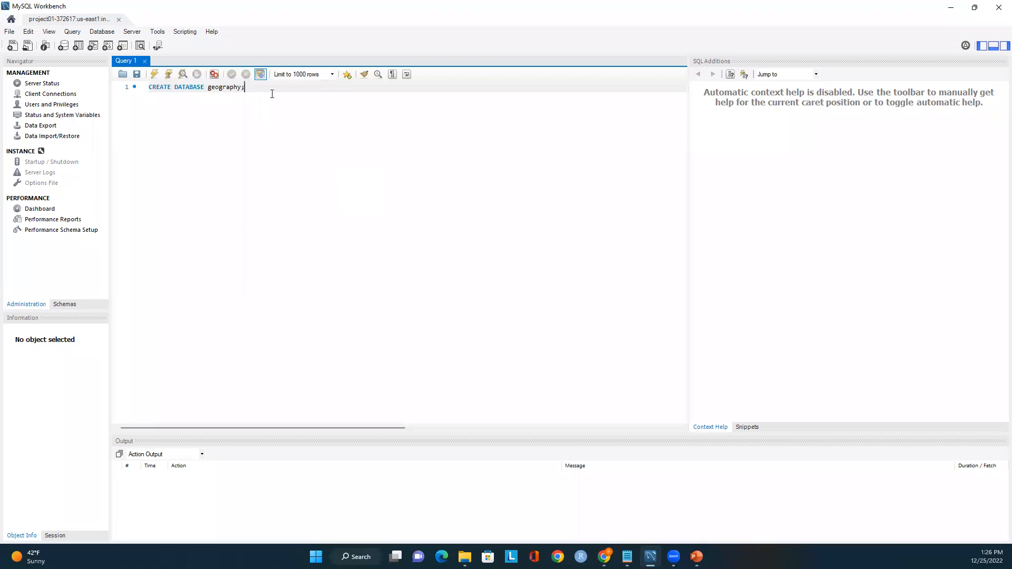
# - Execute the CREATE DATABASE geography; statement, and add and run USE geography; two lines below it
pyautogui.moveTo(245, 88); pyautogui.dragTo(148, 87)
pyautogui.click(154, 76)
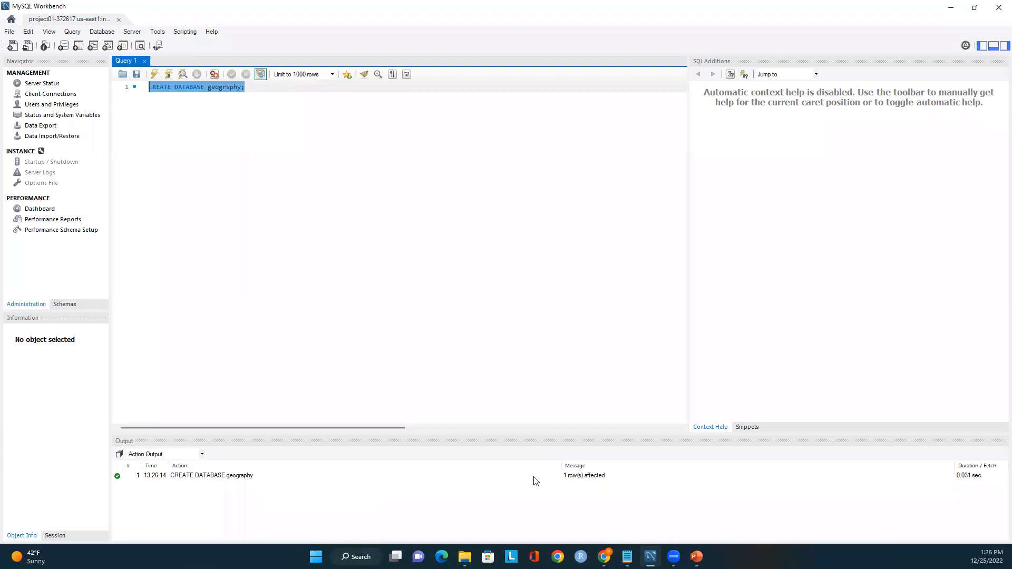
pyautogui.hotkey('alt', 'Tab')
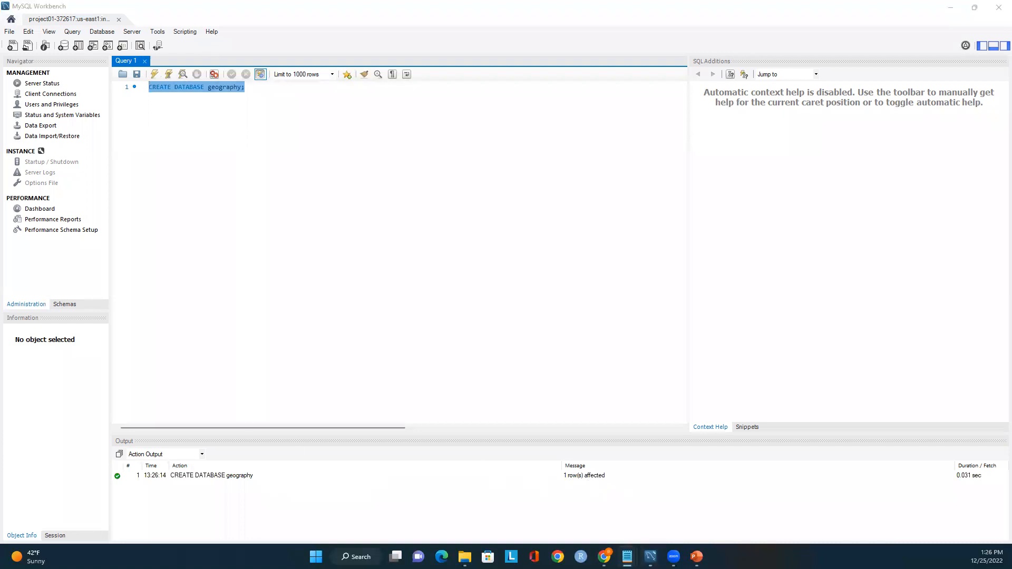
pyautogui.click(272, 91)
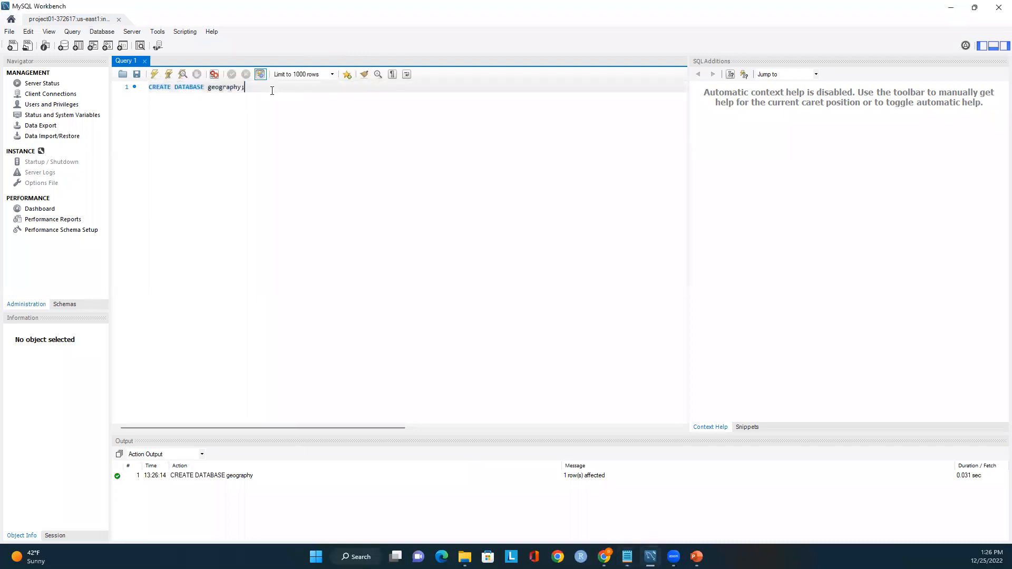
pyautogui.press('Return')
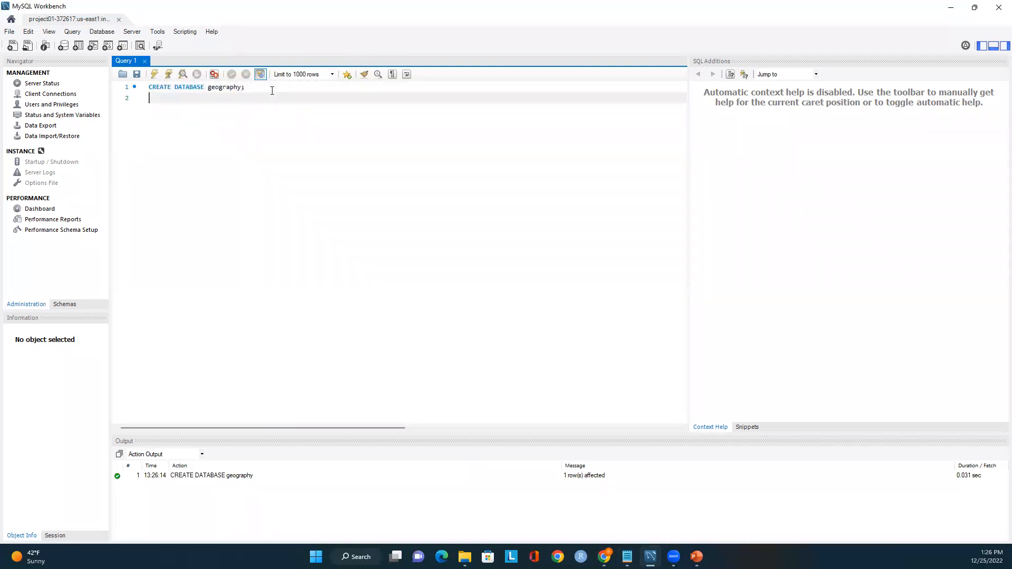
pyautogui.press('Return')
pyautogui.write('USE')
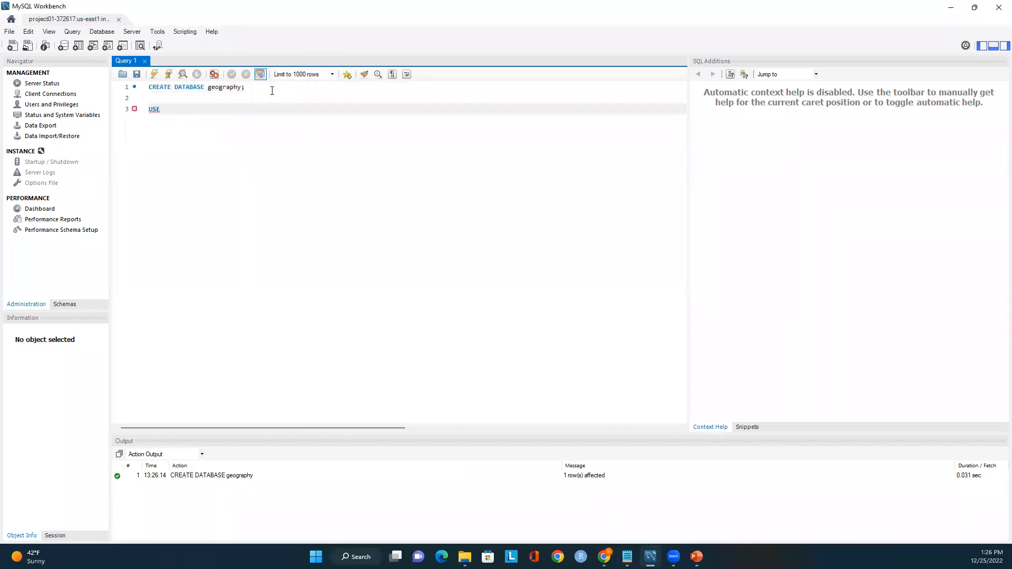
pyautogui.write(' geography;')
pyautogui.click(142, 113)
pyautogui.click(154, 74)
# - Add CREATE TABLE cities (city VARCHAR(255), country VARCHAR(255)); below the USE statement and execute only that statement
pyautogui.click(228, 112)
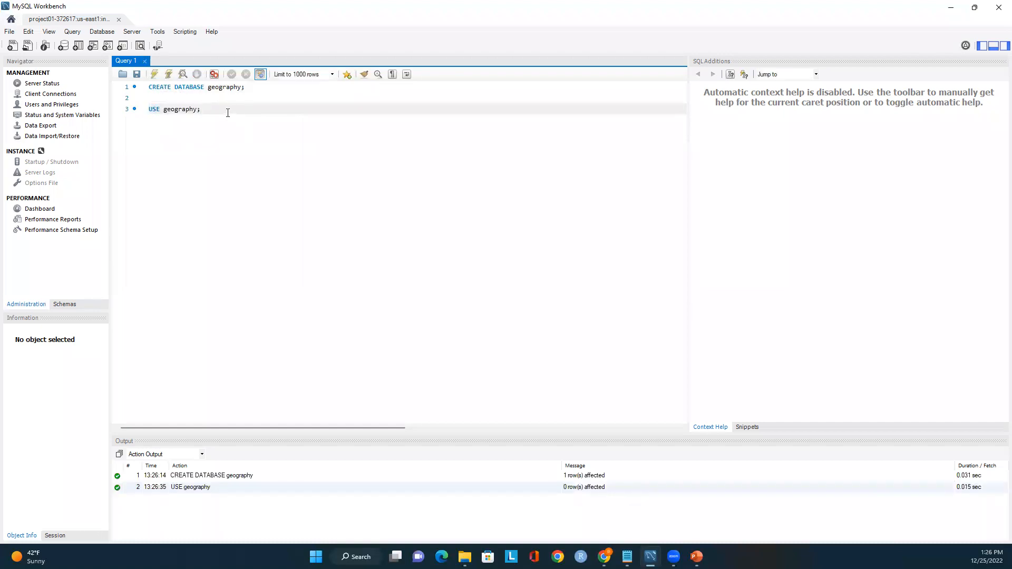
pyautogui.press('Return')
pyautogui.press('Return')
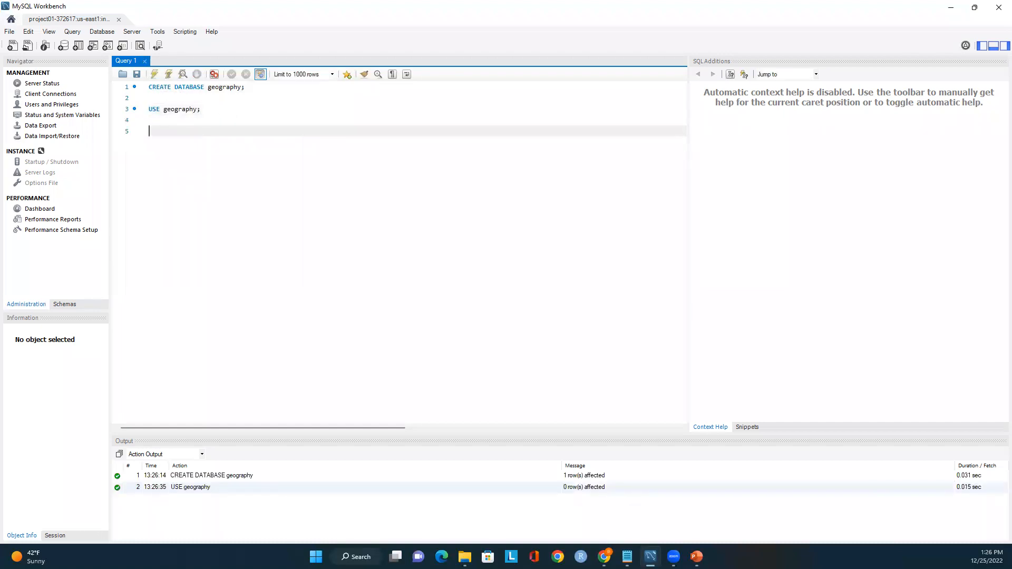
pyautogui.hotkey('alt', 'Tab')
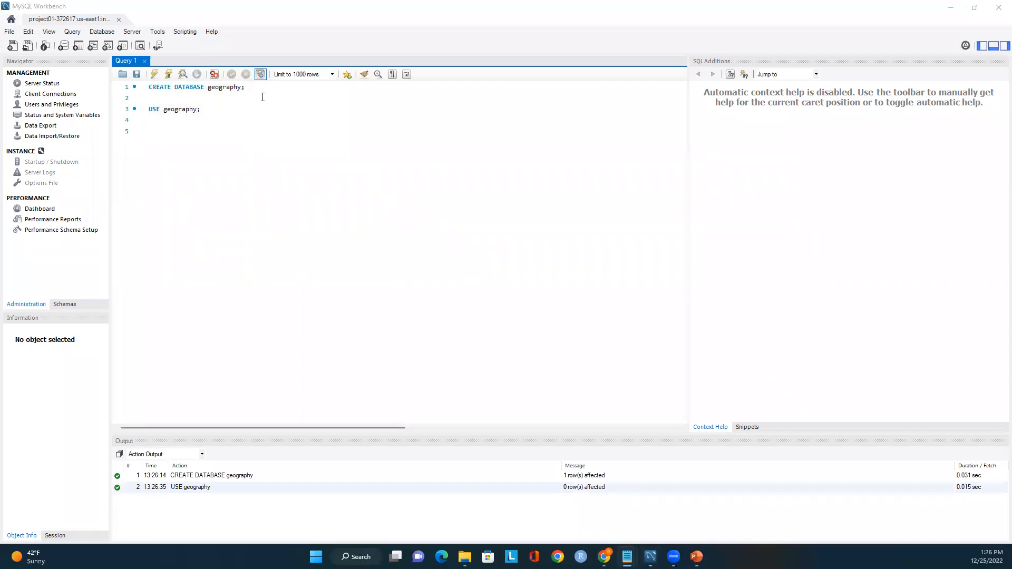
pyautogui.click(212, 149)
pyautogui.hotkey('ctrl', 'v')
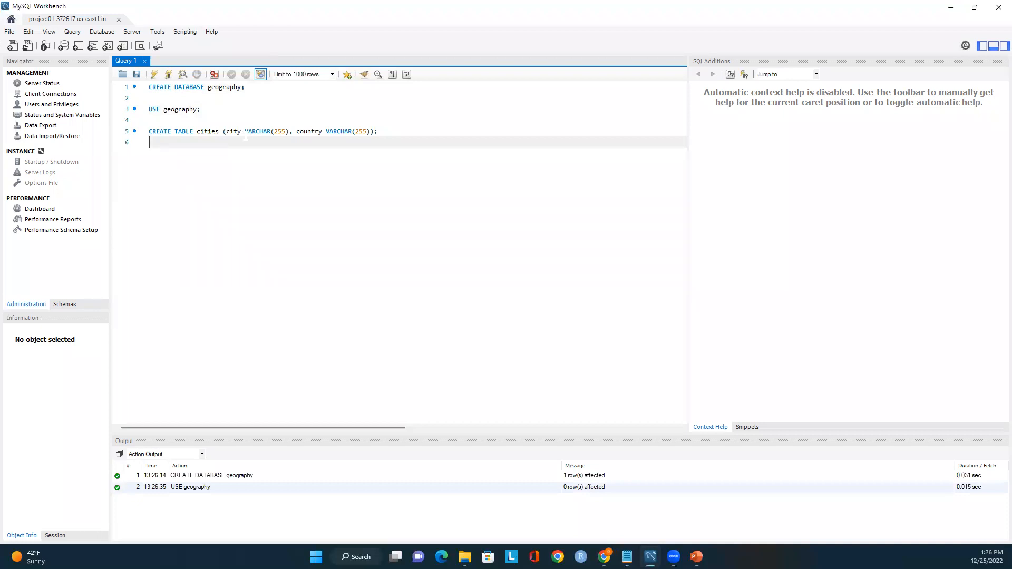
pyautogui.moveTo(402, 131); pyautogui.dragTo(139, 138)
pyautogui.click(155, 74)
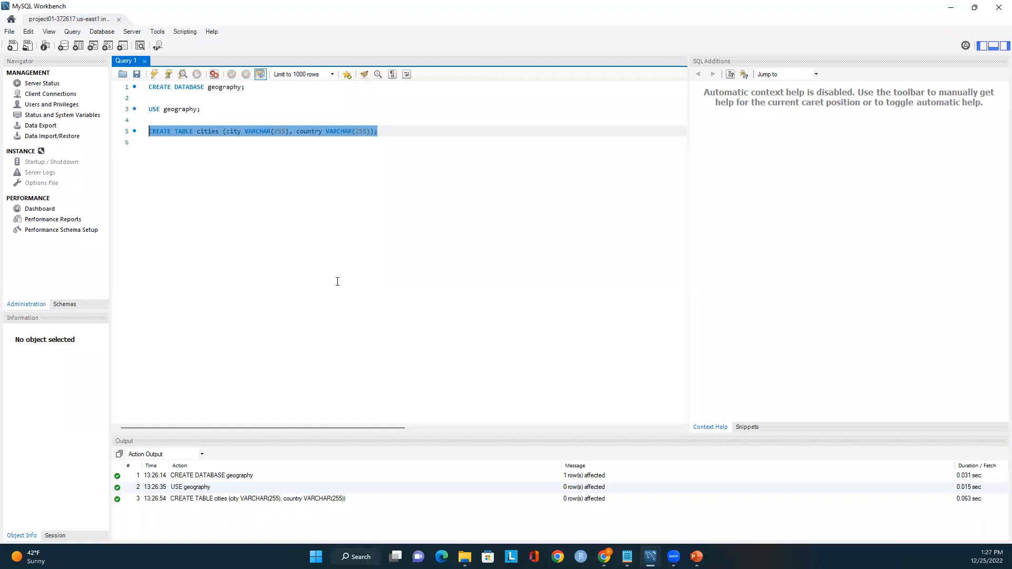
# - Add INSERT INTO cities (city, country) values ("San Francisco", "USA"); below the CREATE TABLE statement and execute it
pyautogui.hotkey('alt', 'Tab')
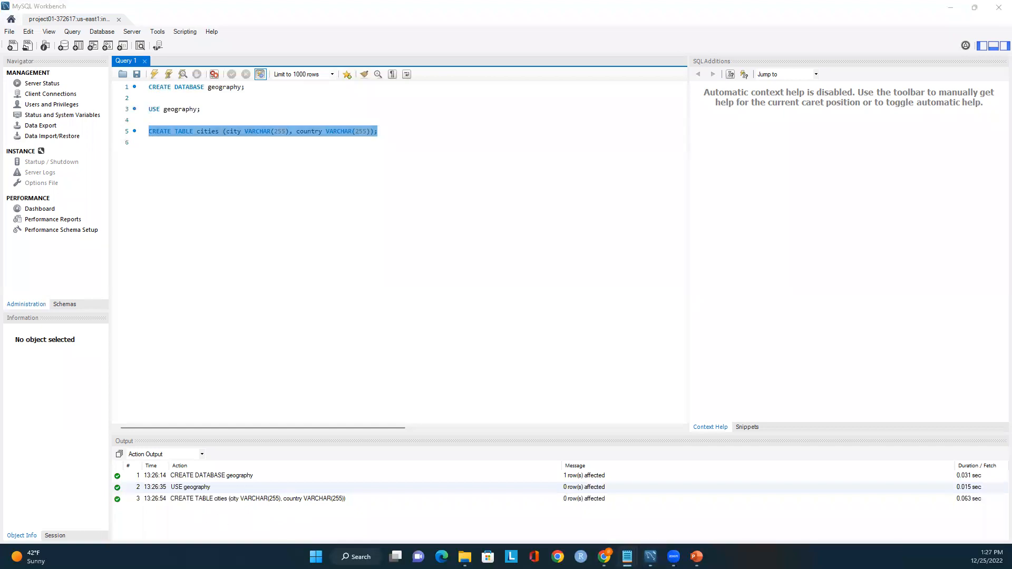
pyautogui.click(413, 131)
pyautogui.press('Return')
pyautogui.hotkey('ctrl', 'v')
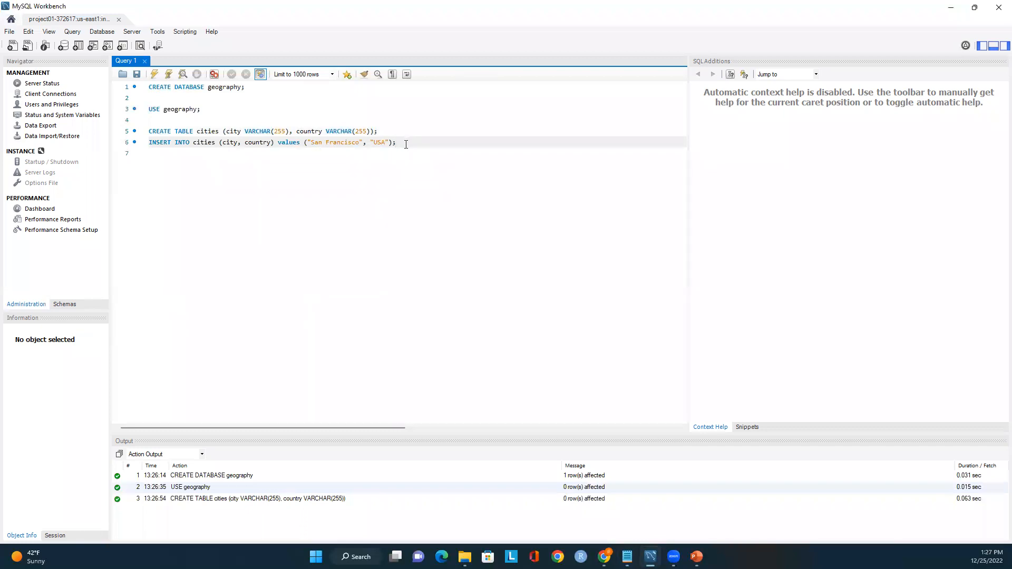
pyautogui.moveTo(401, 144); pyautogui.dragTo(347, 149)
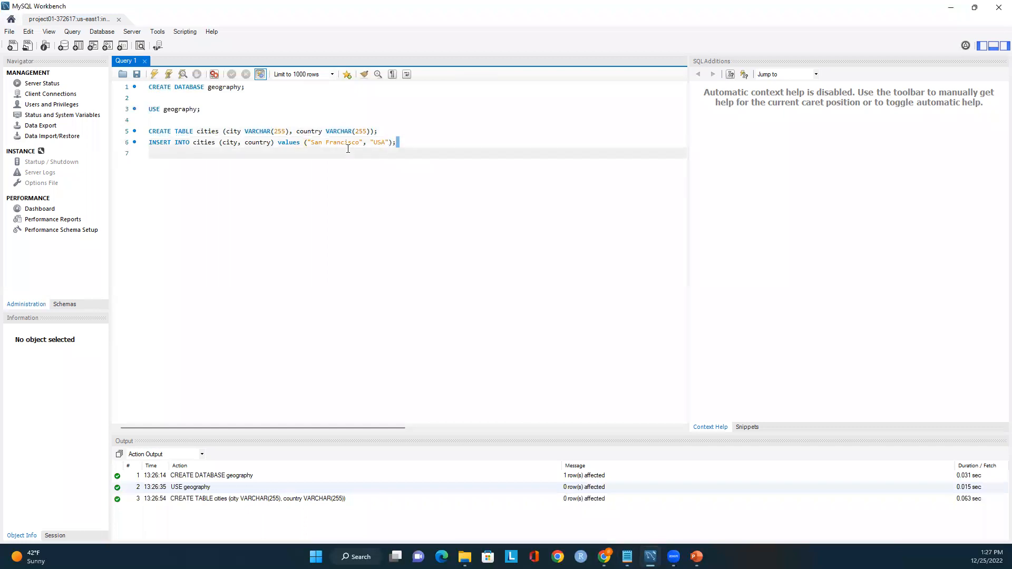
pyautogui.moveTo(187, 150); pyautogui.dragTo(148, 143)
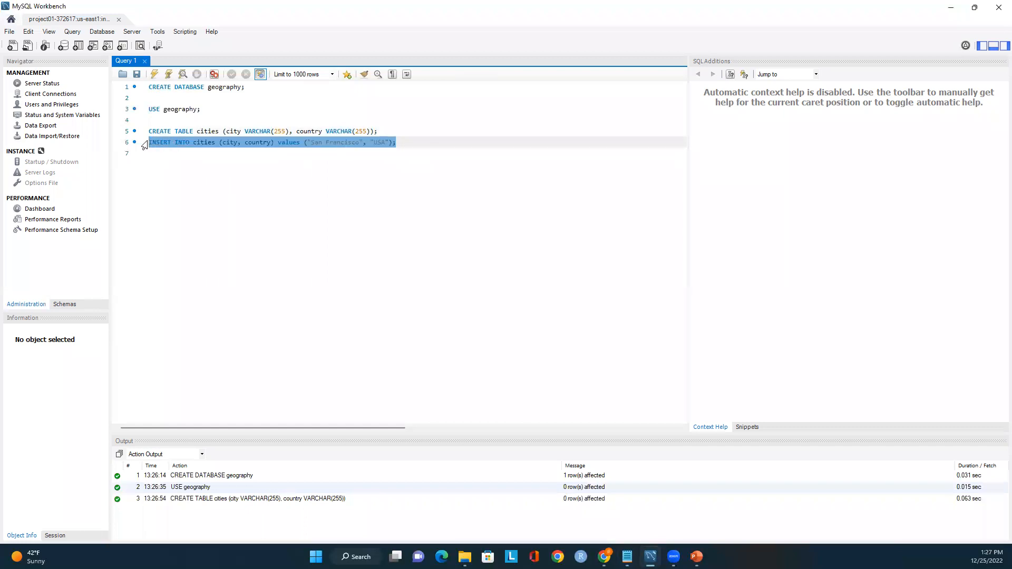
pyautogui.click(155, 75)
pyautogui.click(154, 77)
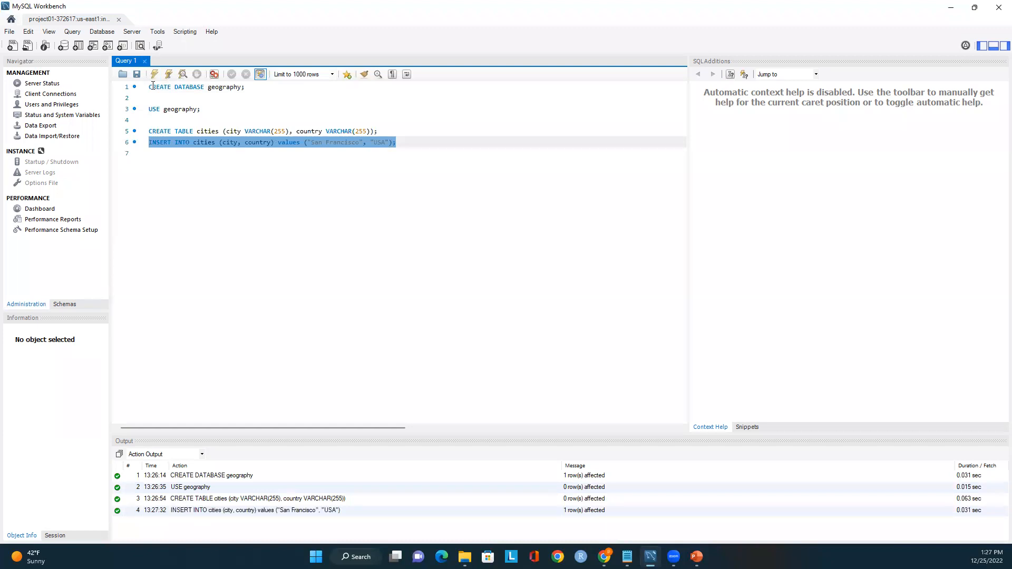
# - Add INSERT INTO cities (city, country) values ("Beijing", "China"); on the following line and execute it
pyautogui.hotkey('alt', 'Tab')
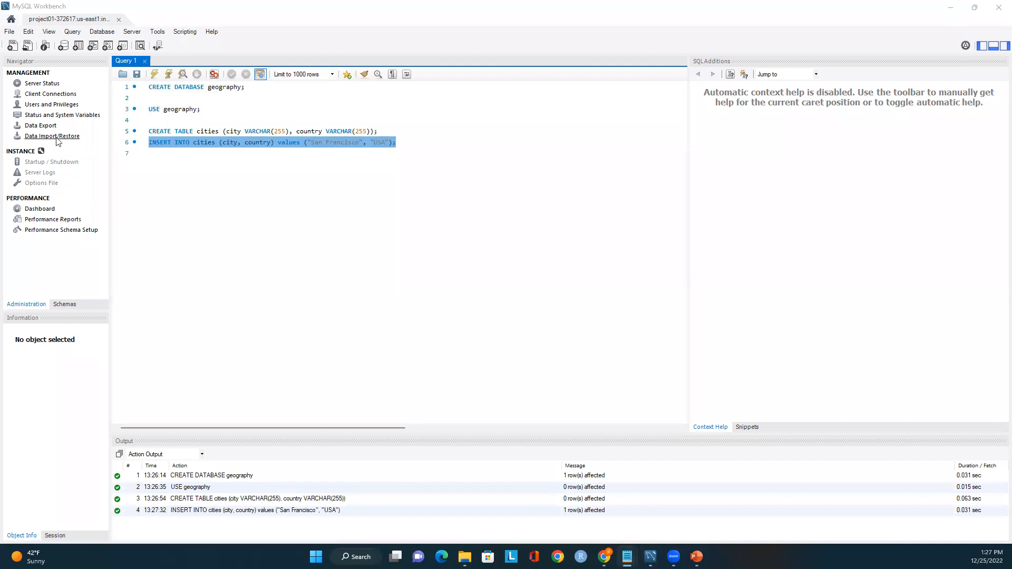
pyautogui.click(411, 144)
pyautogui.press('Return')
pyautogui.write('INSERT INTO cities (city, country) values ("Beijing", "China");')
pyautogui.moveTo(187, 162); pyautogui.dragTo(150, 154)
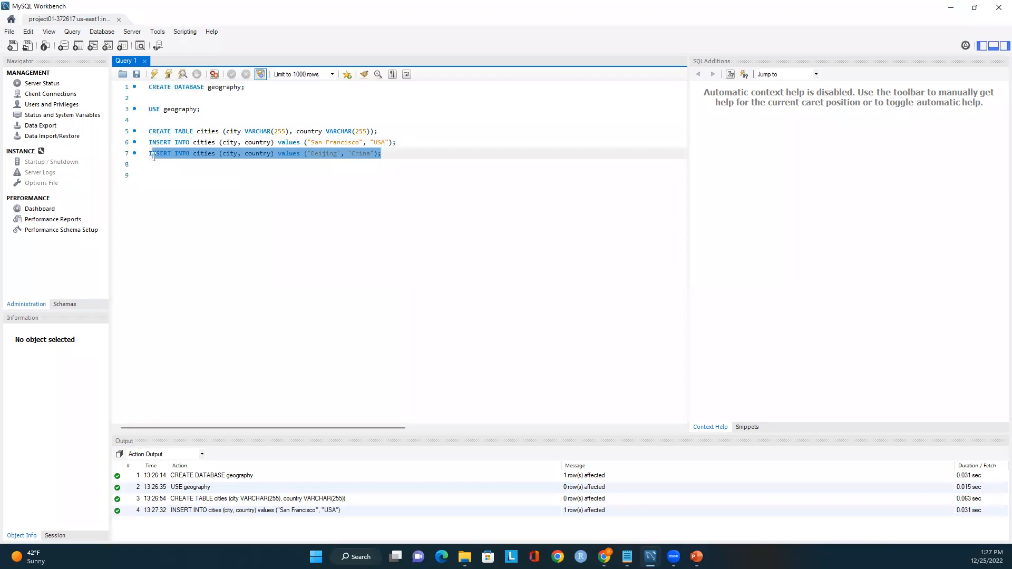
pyautogui.click(155, 76)
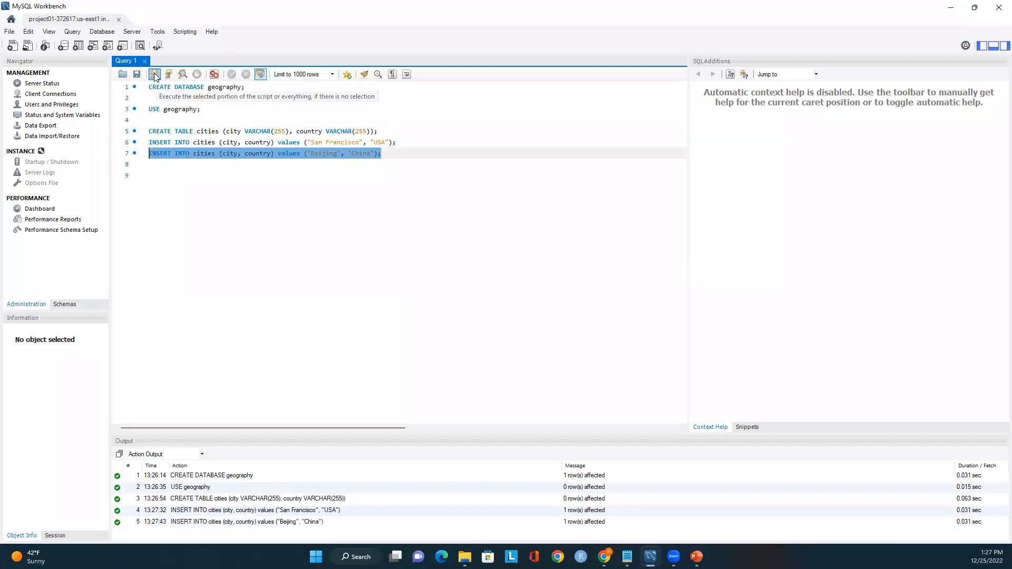
# - Add the query SELECT * FROM cities; below the INSERT statements and execute only that query
pyautogui.click(409, 153)
pyautogui.press('Return')
pyautogui.press('Return')
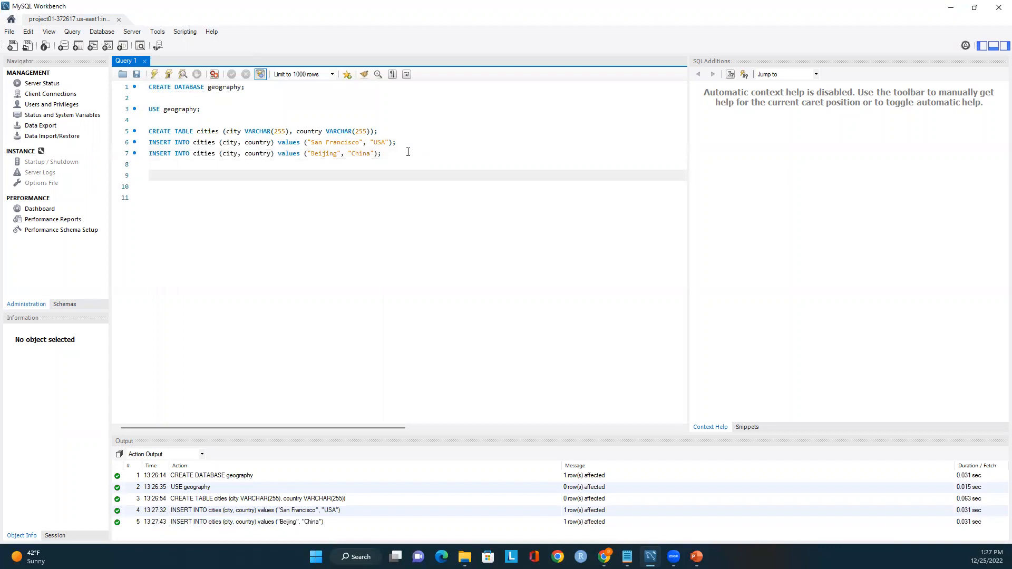
pyautogui.write('SELECT * FROM cities;')
pyautogui.moveTo(227, 176); pyautogui.dragTo(148, 179)
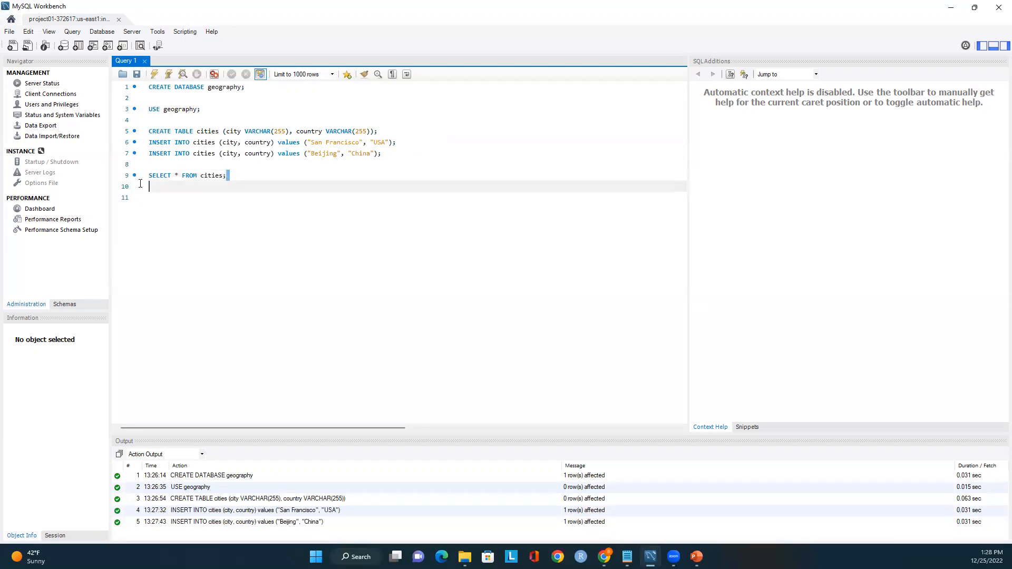
pyautogui.click(168, 75)
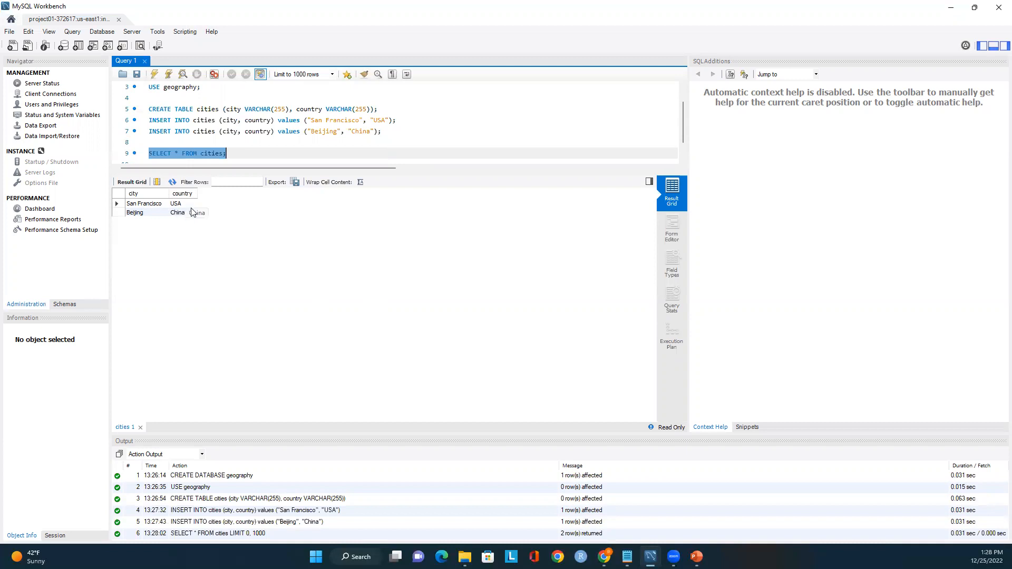
# - Add the query SELECT * FROM cities ORDER BY city; below the first SELECT and execute only that query
pyautogui.click(249, 145)
pyautogui.click(245, 153)
pyautogui.press('Return')
pyautogui.press('Return')
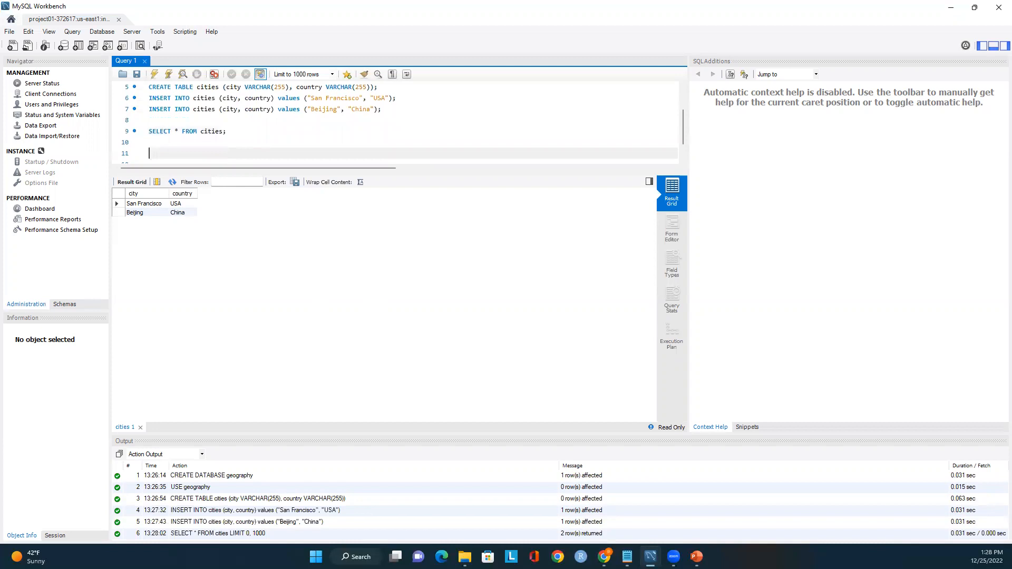
pyautogui.hotkey('alt', 'Tab')
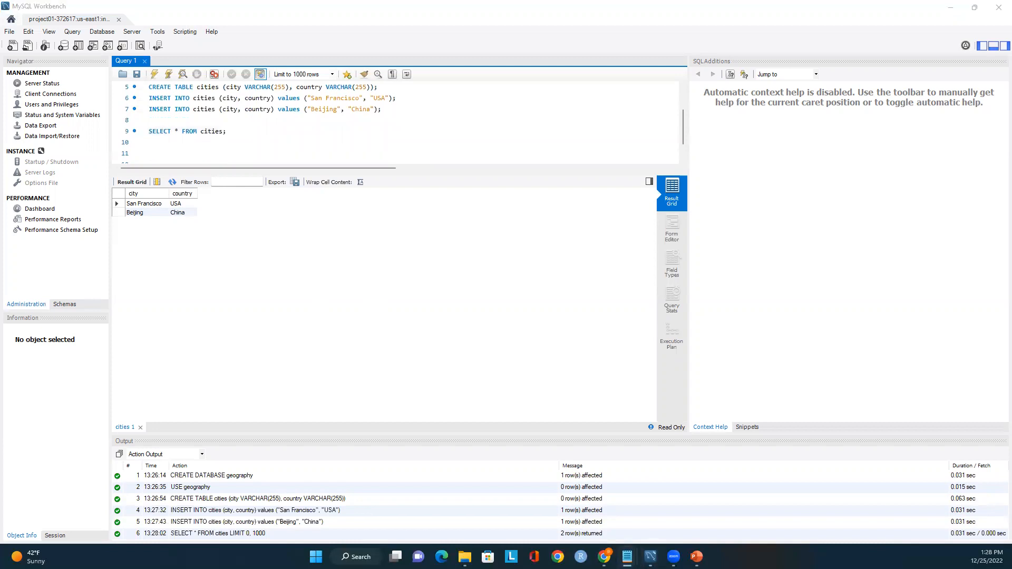
pyautogui.click(172, 147)
pyautogui.write('SELECT * FROM cities ORDER BY city;')
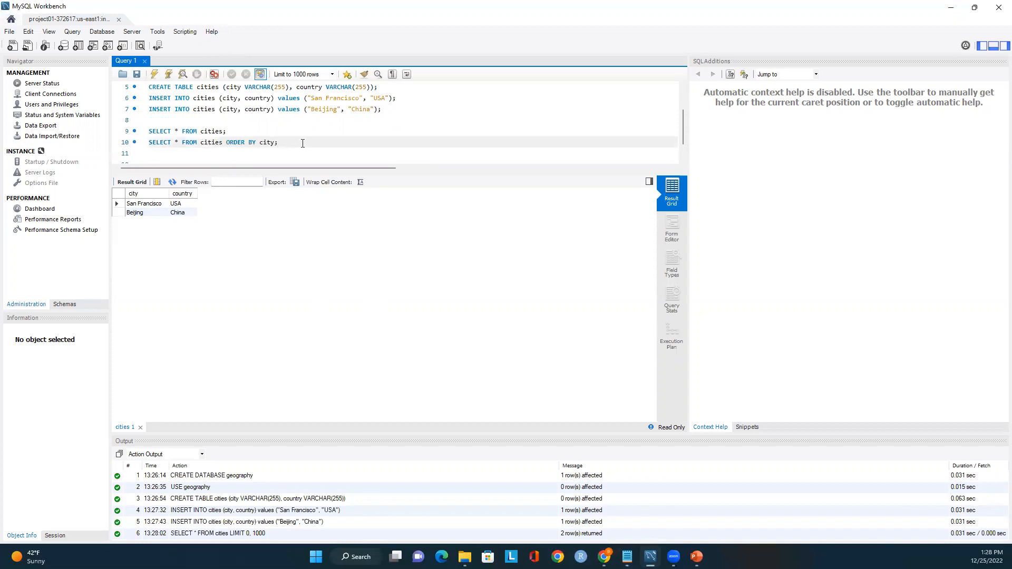
pyautogui.moveTo(300, 143); pyautogui.dragTo(148, 143)
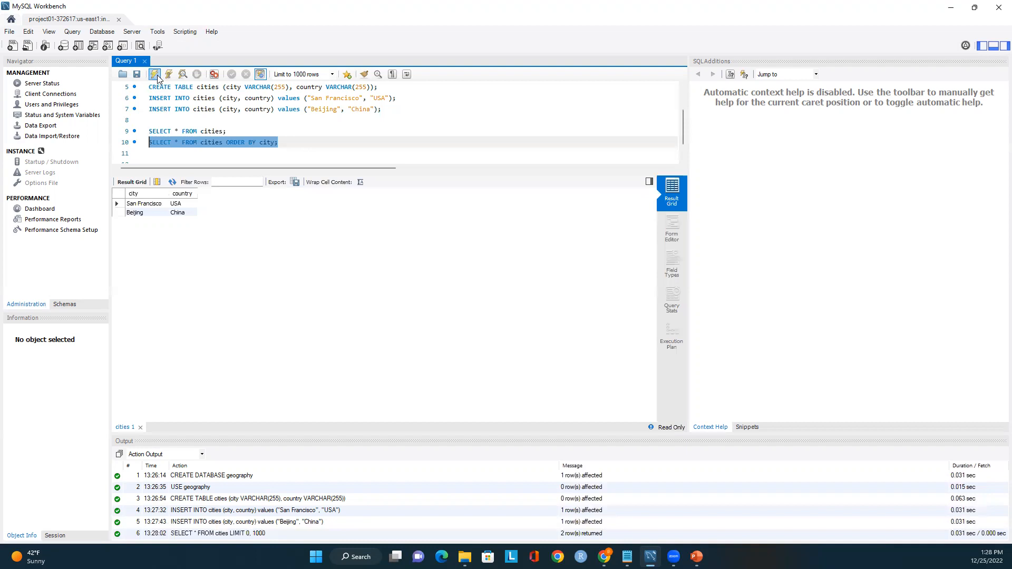
pyautogui.click(155, 74)
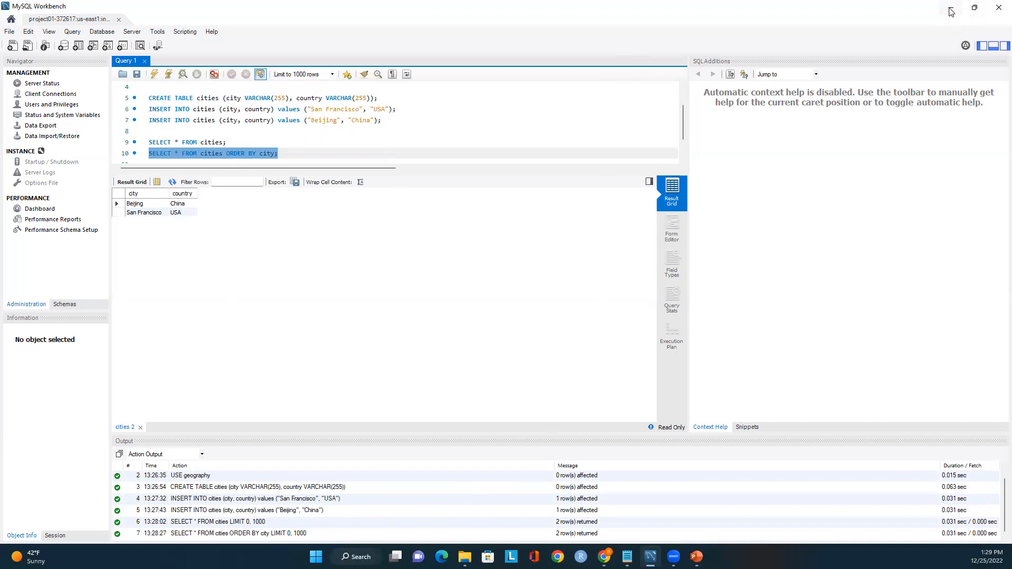
# - Switch to the Google Cloud console in Chrome and review the overview page of instancemysql01
pyautogui.moveTo(604, 556)
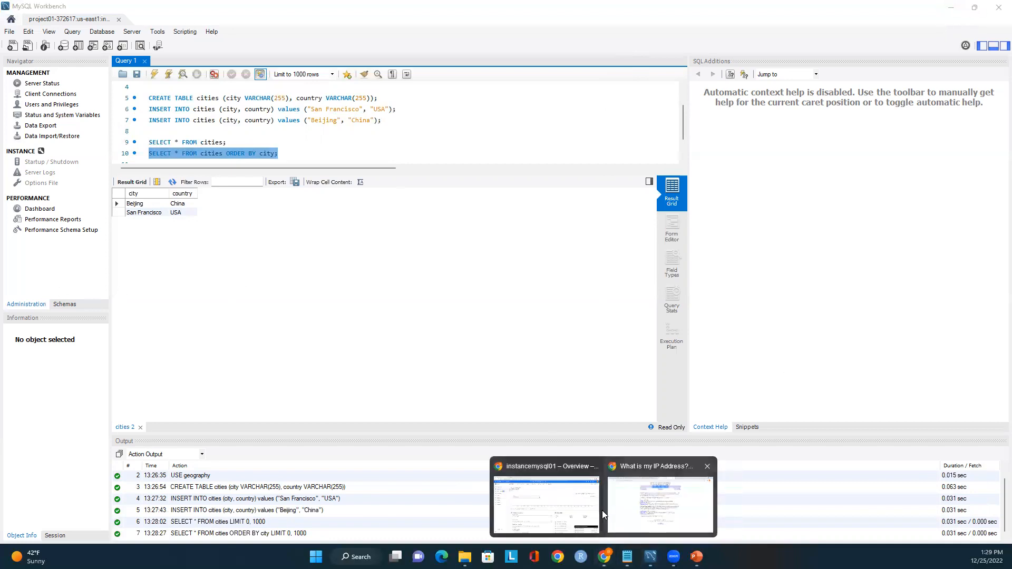
pyautogui.click(598, 509)
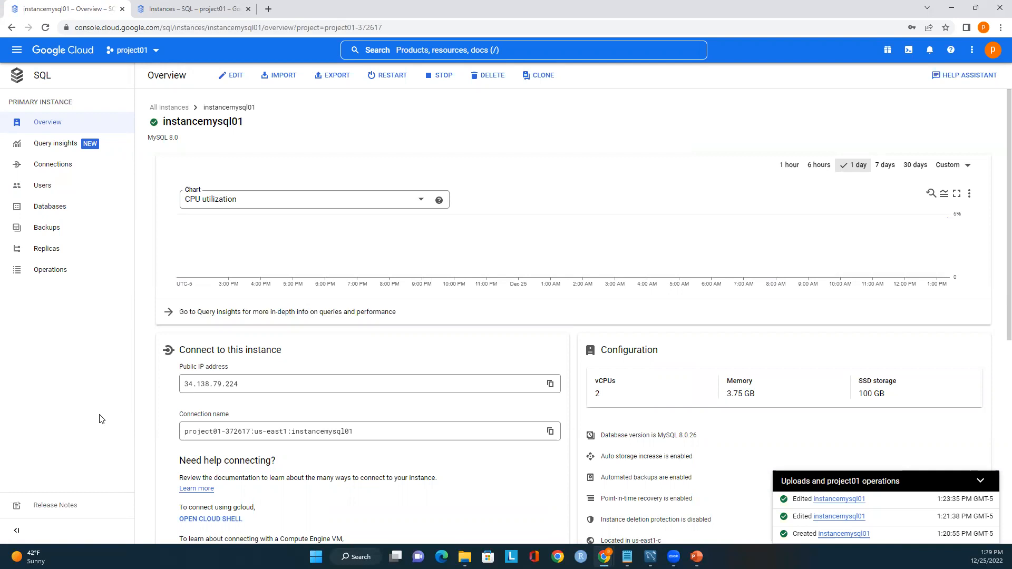
pyautogui.click(364, 205)
pyautogui.click(592, 139)
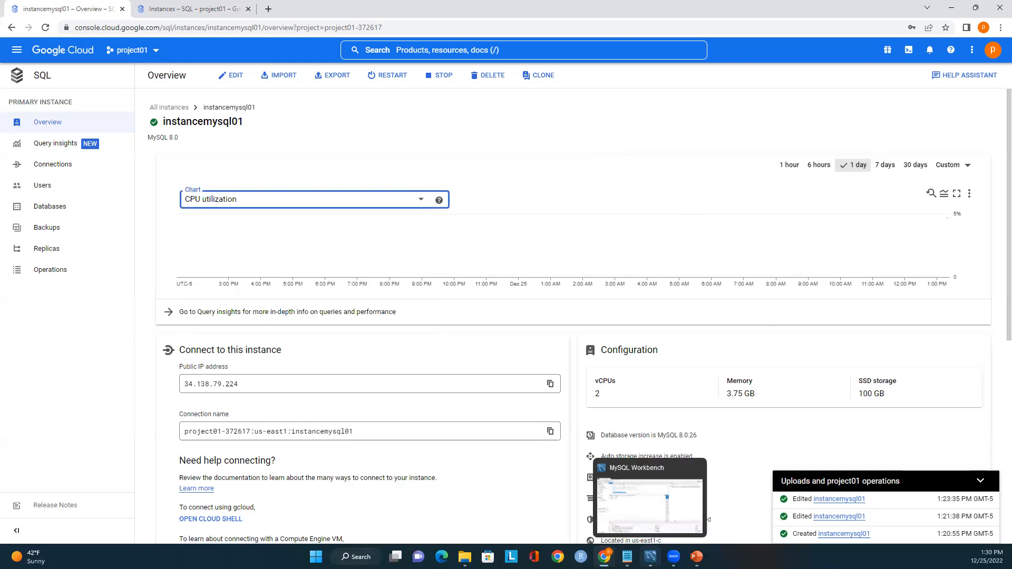
# - Switch back to MySQL Workbench, review the script's statements from first to last, and minimize the Workbench window
pyautogui.click(650, 544)
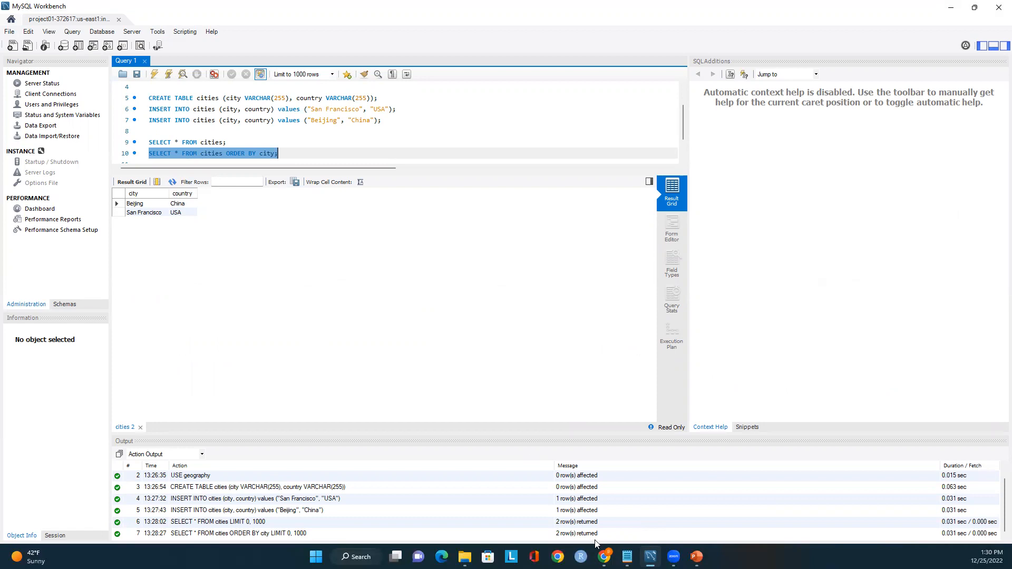
pyautogui.moveTo(605, 551)
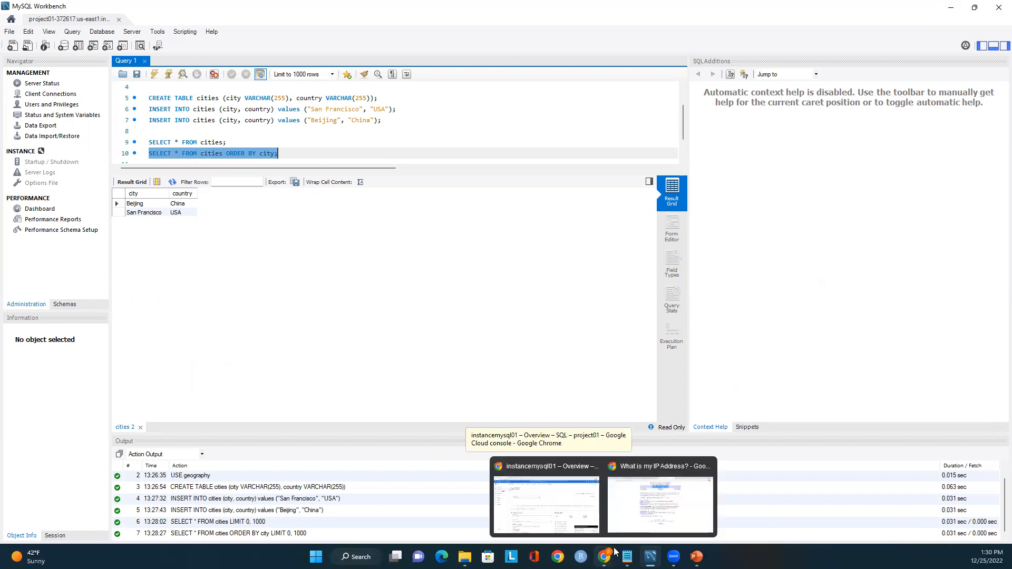
pyautogui.scroll(1, 606, 126)
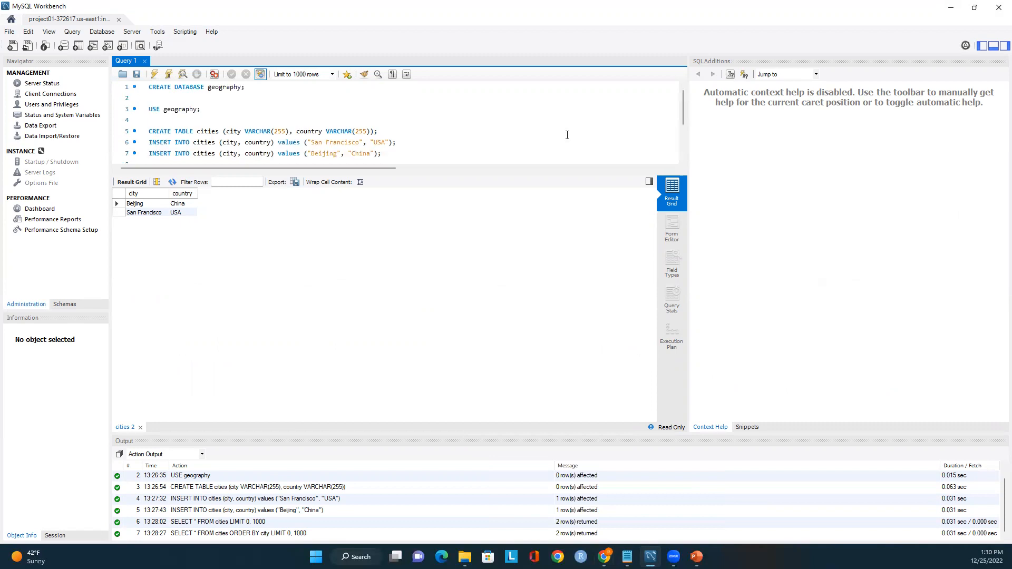
pyautogui.scroll(-1, 194, 121)
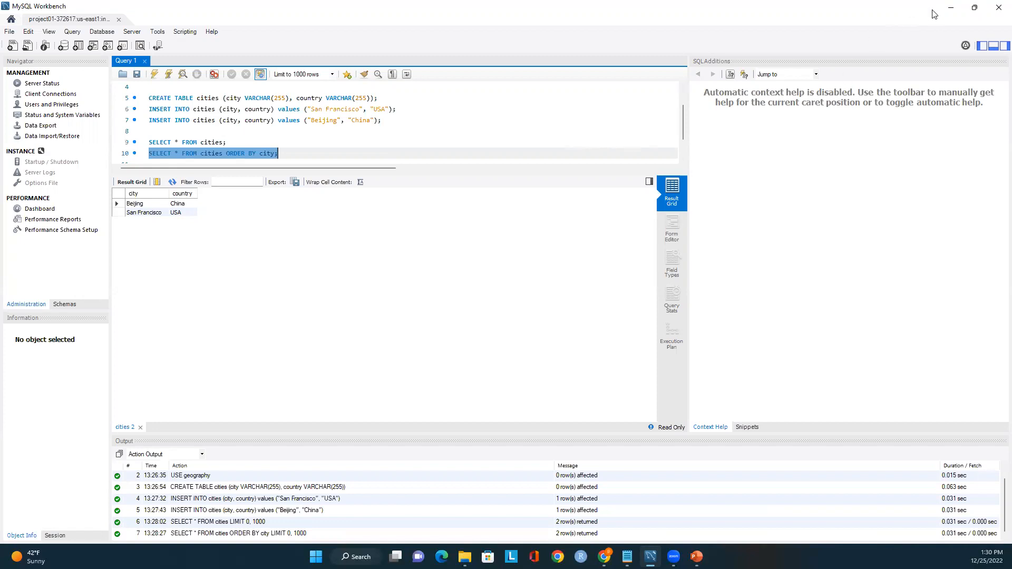
pyautogui.click(950, 7)
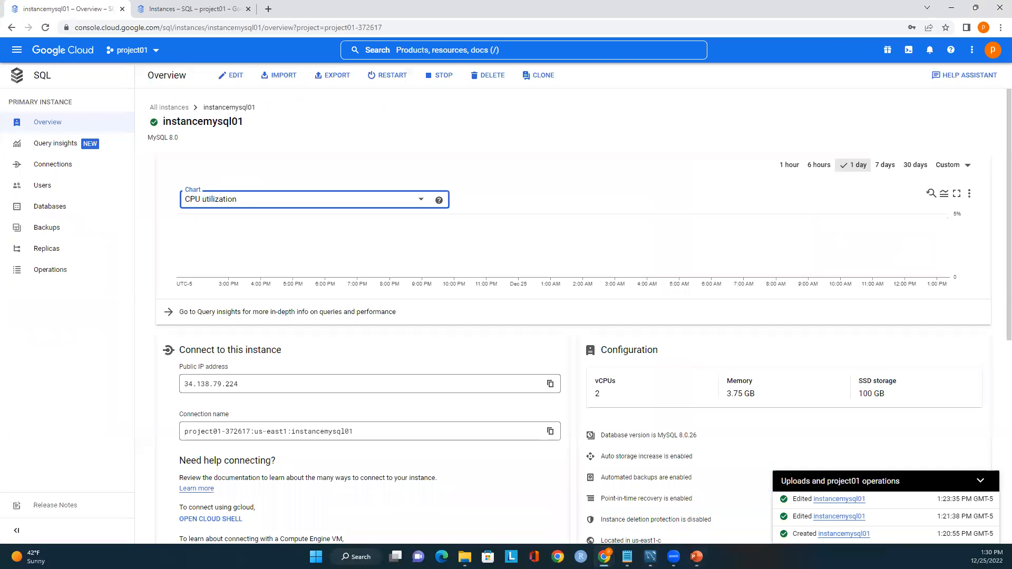
pyautogui.click(674, 557)
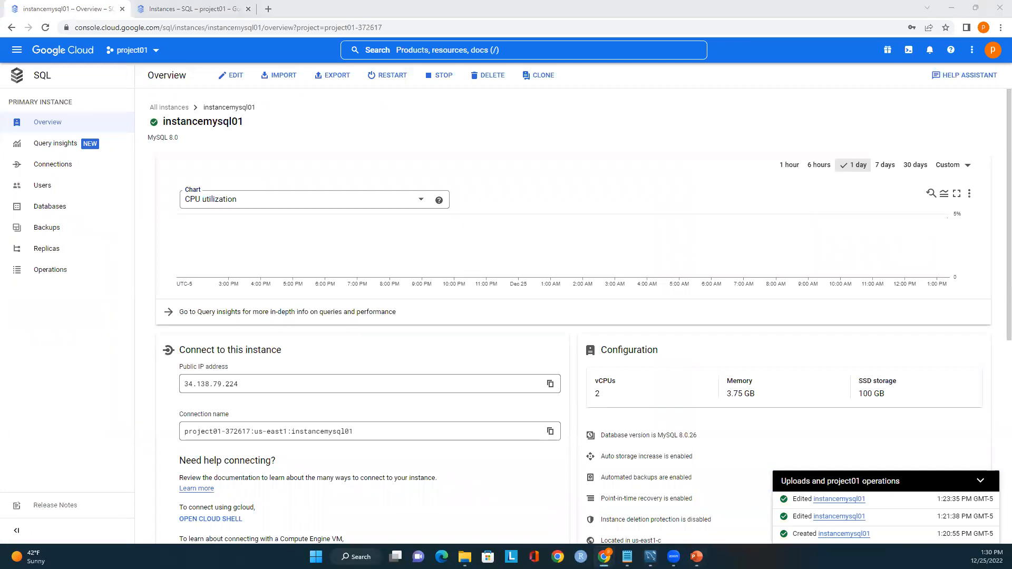